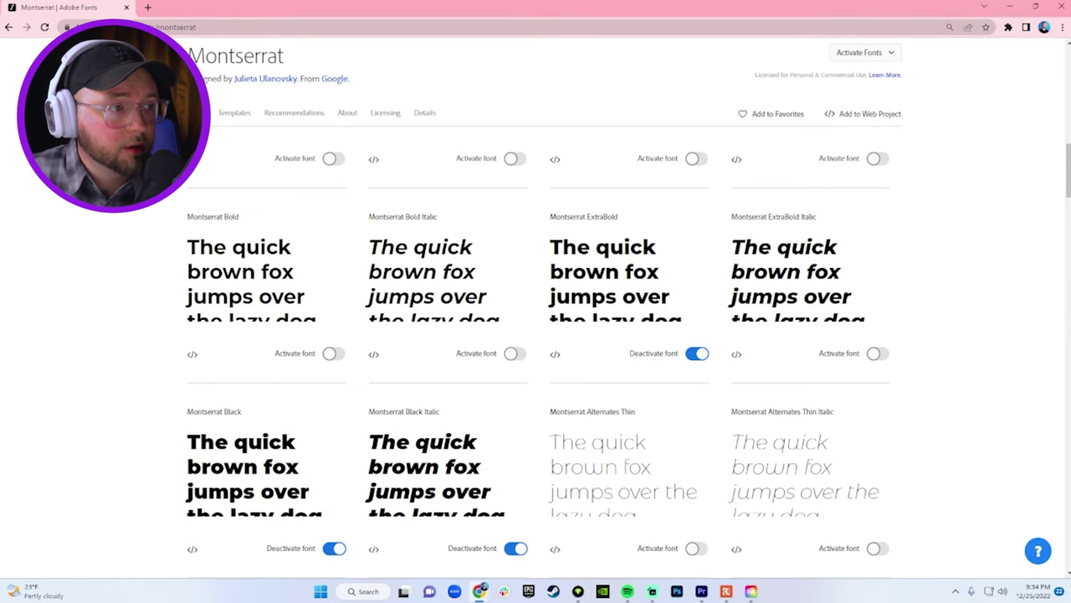
# Check the activated Montserrat weights (ExtraBold, Black, Black Italic), then return to Premiere Pro.
pyautogui.scroll(4, 214, 57)
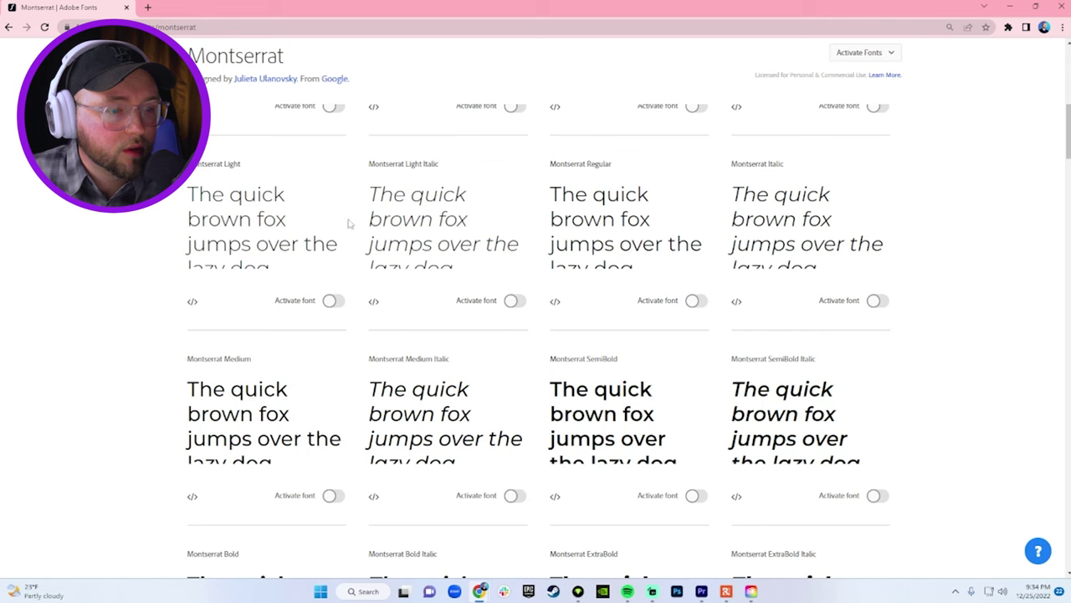
pyautogui.scroll(-5, 119, 253)
pyautogui.scroll(1, 475, 195)
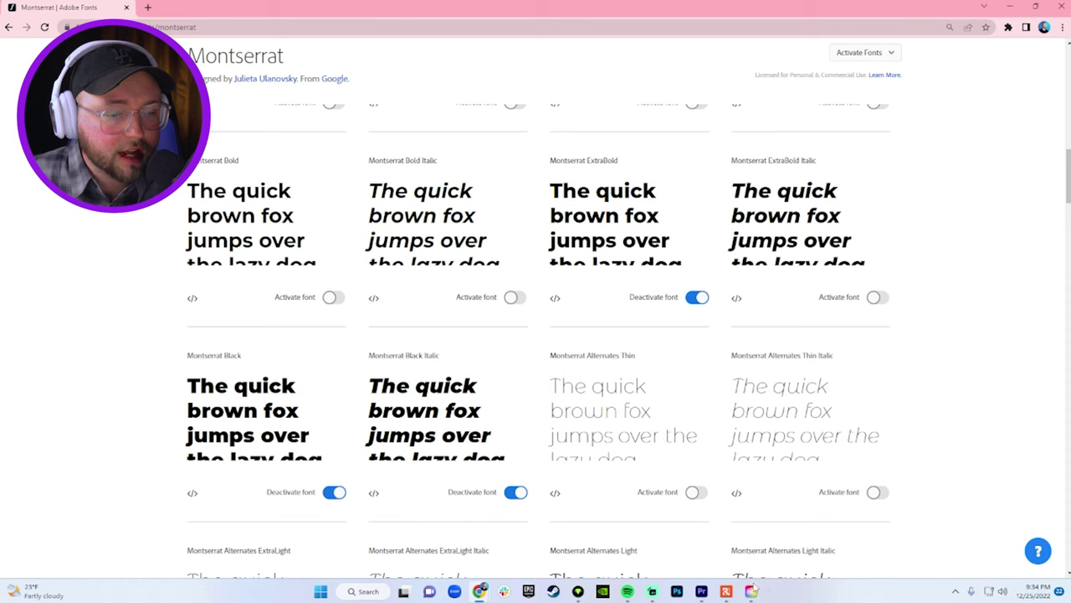
pyautogui.click(706, 591)
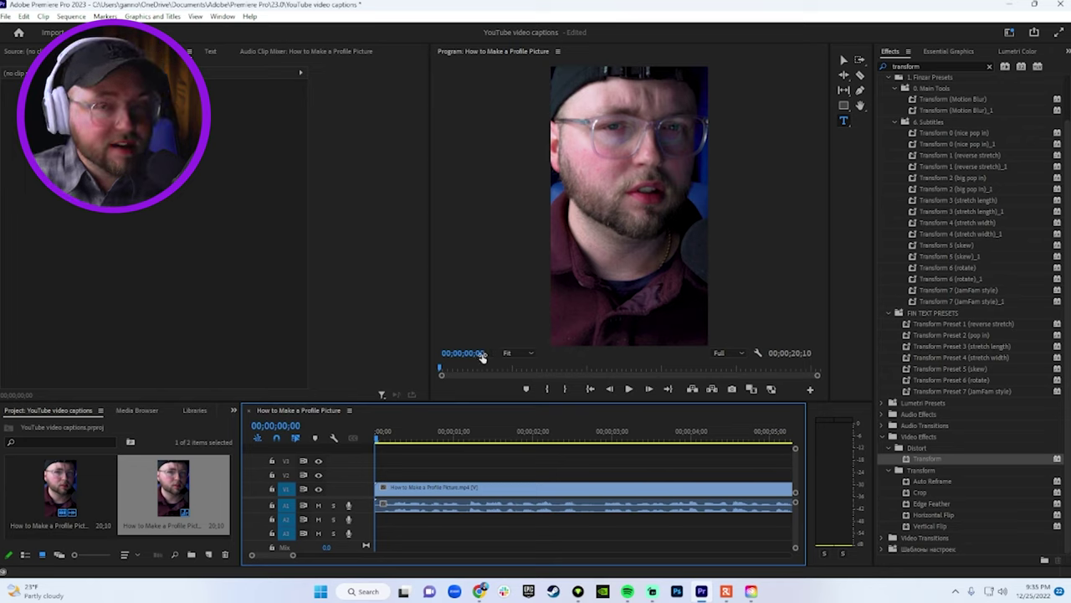
# Play the talking-head sequence from the start and pause it at 00;00;01;05.
pyautogui.moveTo(422, 433); pyautogui.dragTo(356, 439)
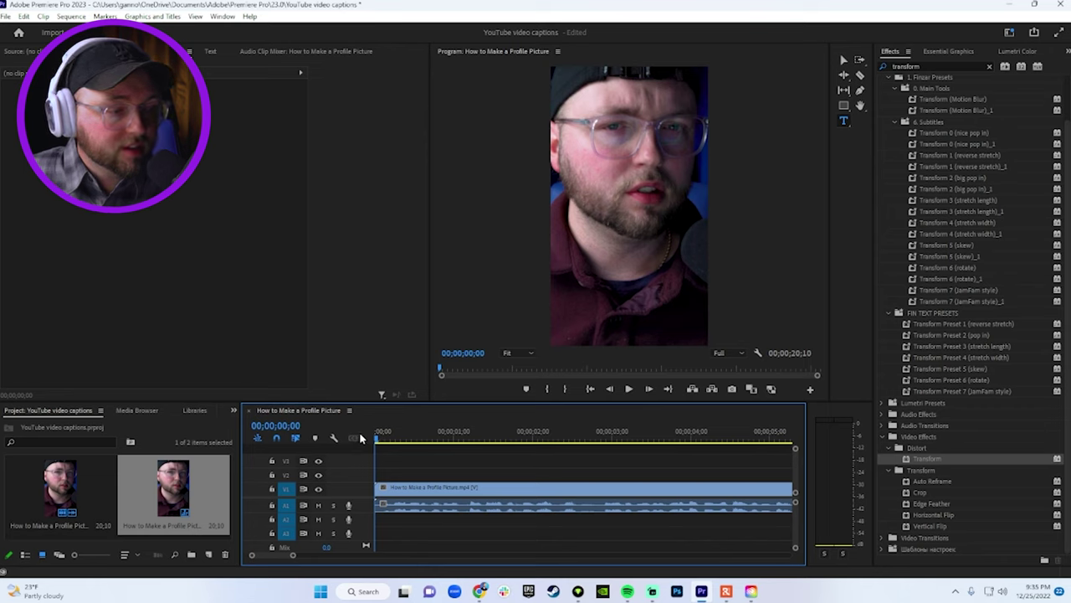
pyautogui.press('space')
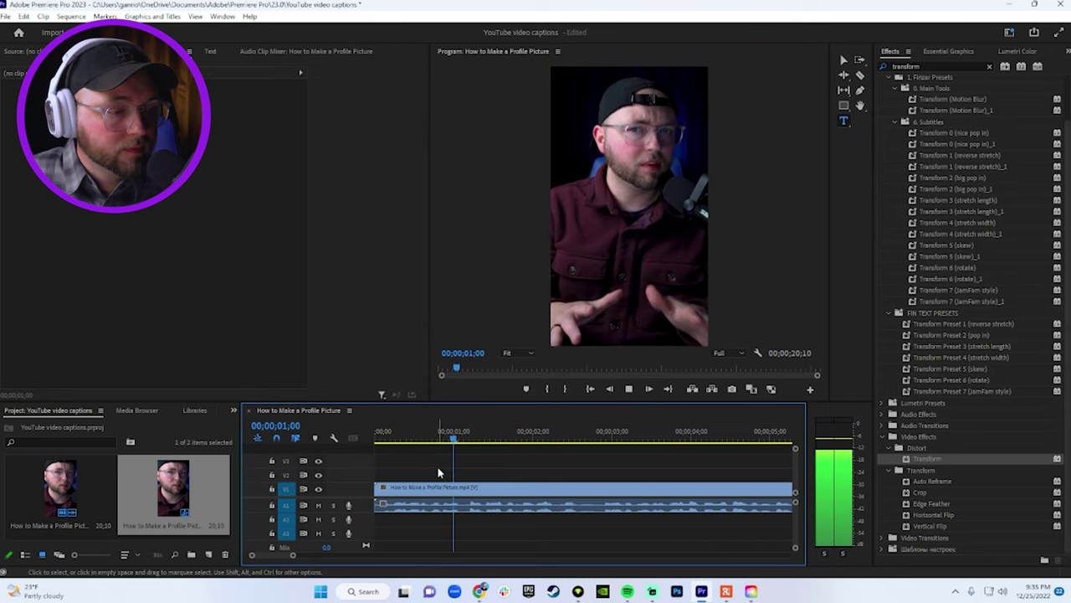
pyautogui.press('space')
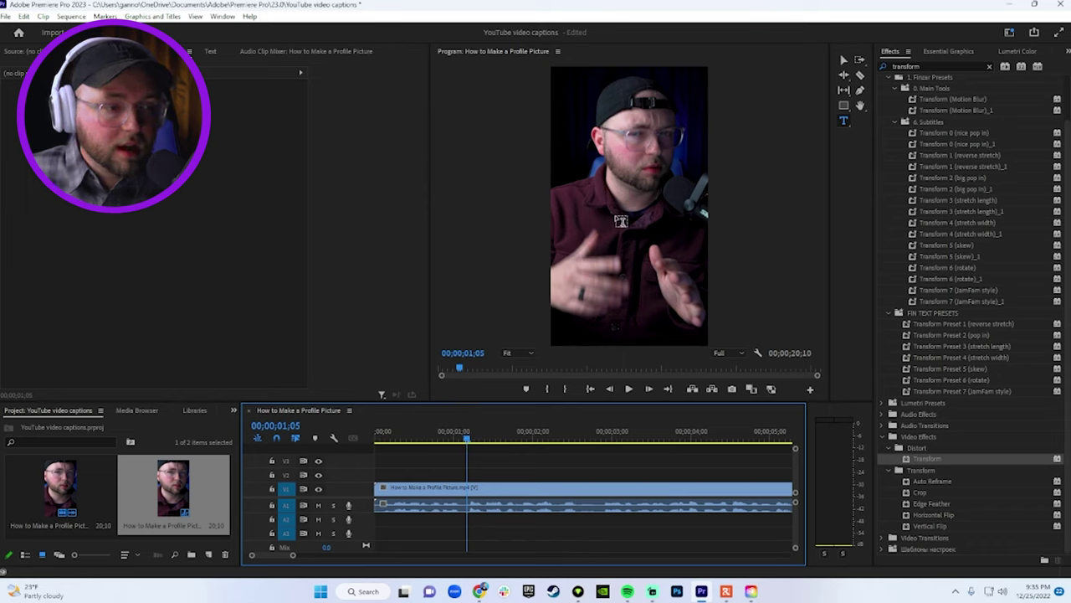
# Add a two-line 'YOU SEE A LOT / OF PEOPLE' caption on V2 starting at the sequence beginning.
pyautogui.click(617, 215)
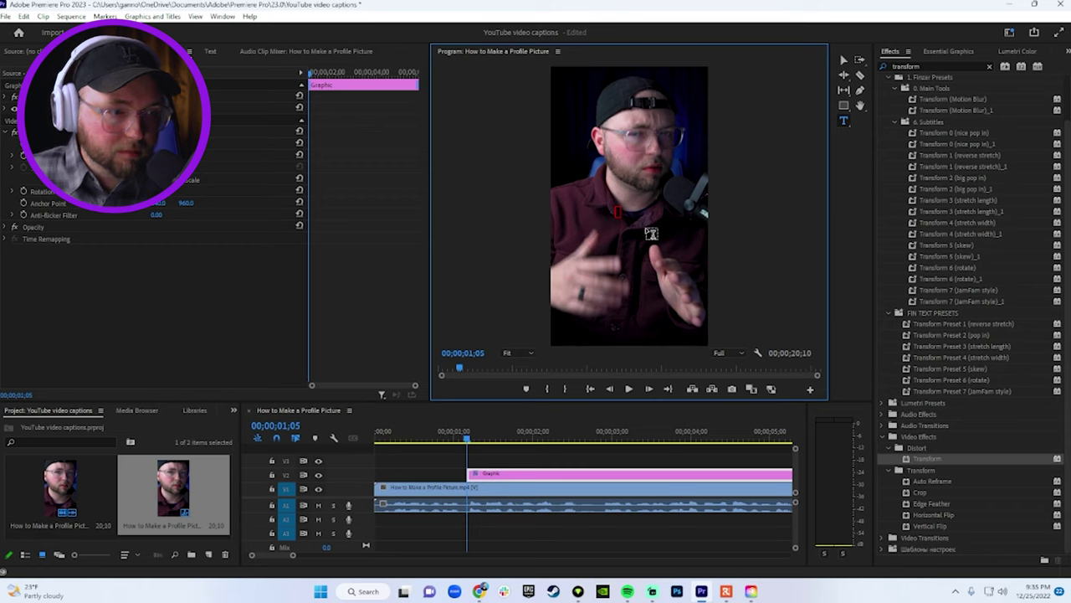
pyautogui.write('YOU SEE A LOT')
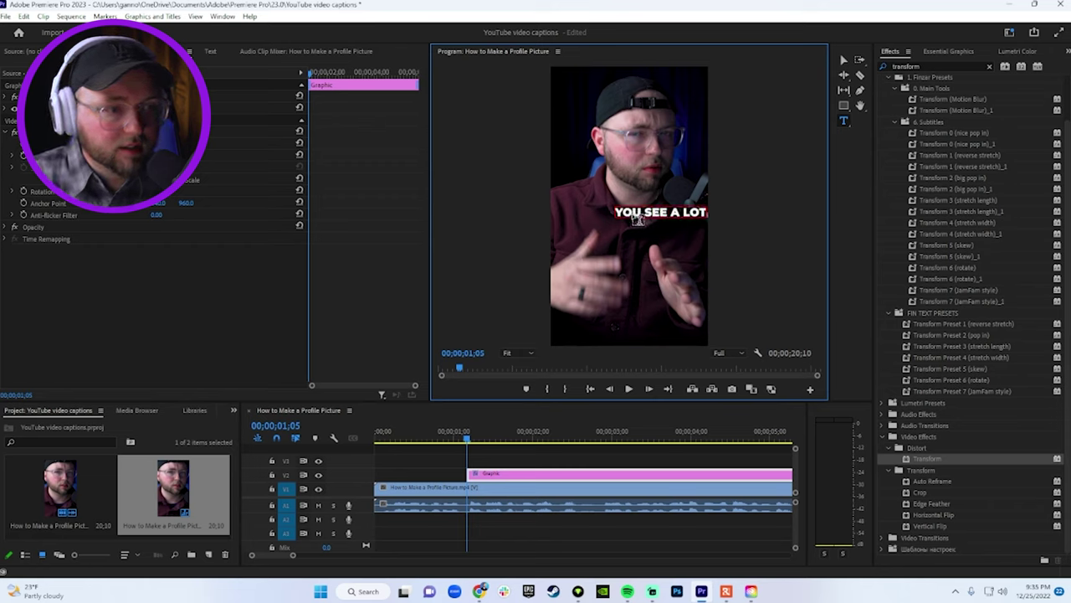
pyautogui.press('Return')
pyautogui.write('OF PEOPLE')
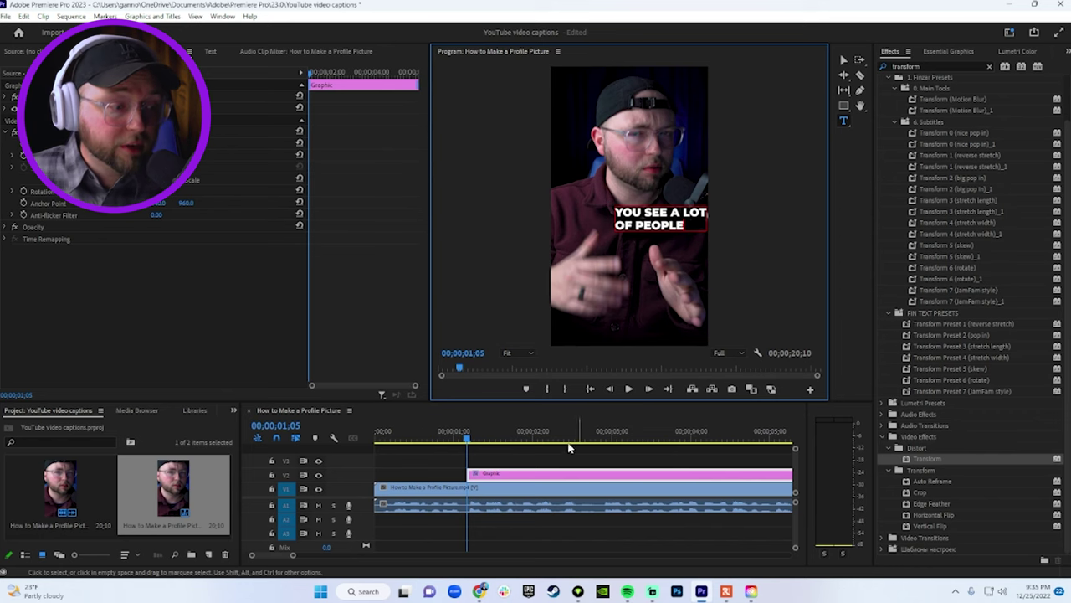
pyautogui.moveTo(569, 474); pyautogui.dragTo(407, 473)
pyautogui.press('Home')
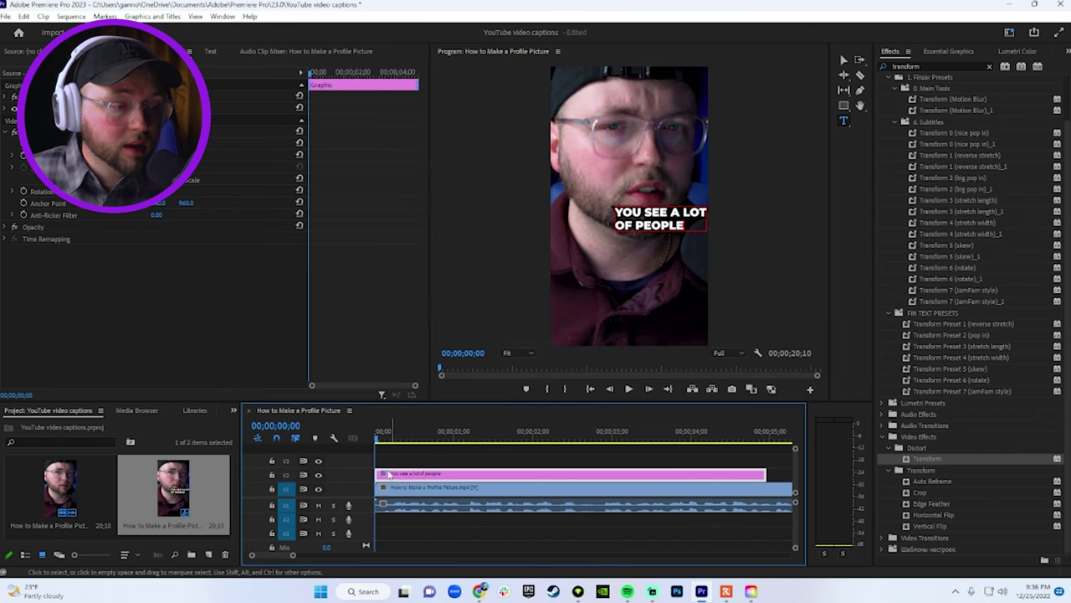
pyautogui.hotkey('alt', 'shift', '6')
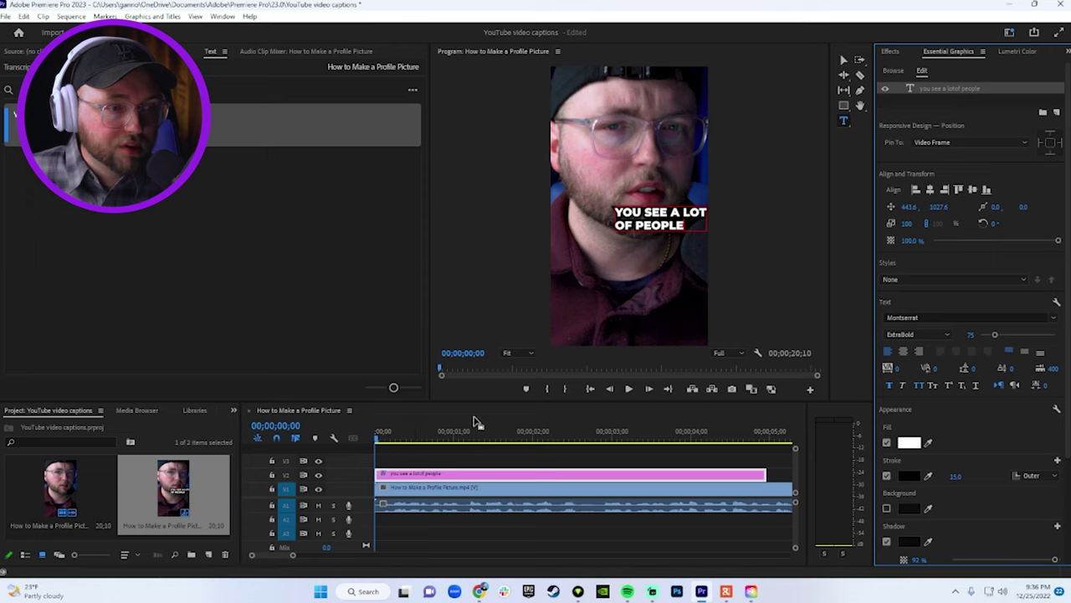
# Centre-align the caption, centre it horizontally, and lower it to Position Y about 1222.6.
pyautogui.click(688, 219)
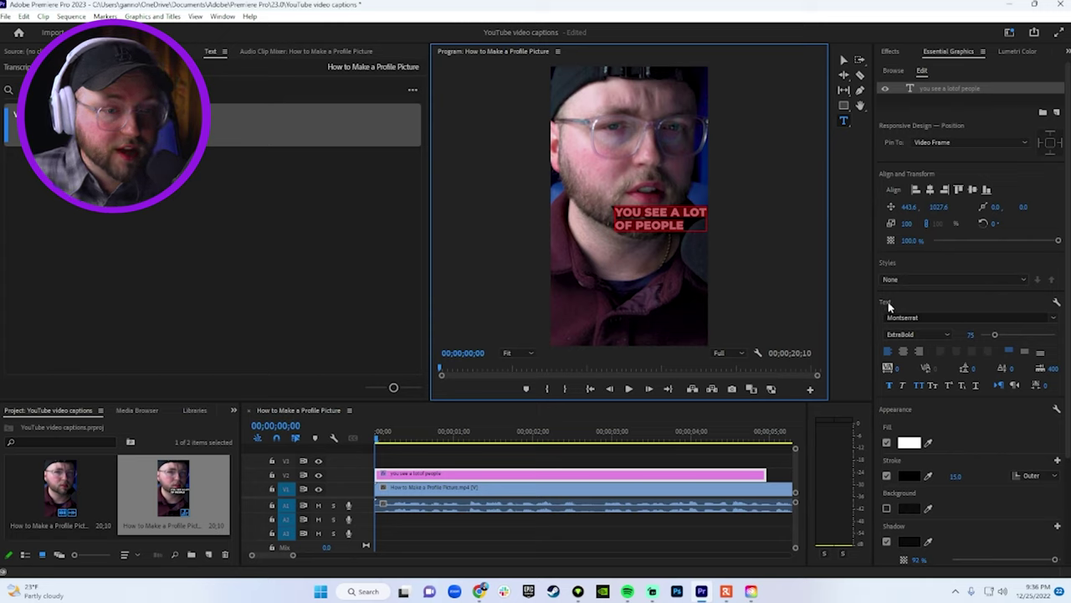
pyautogui.click(903, 350)
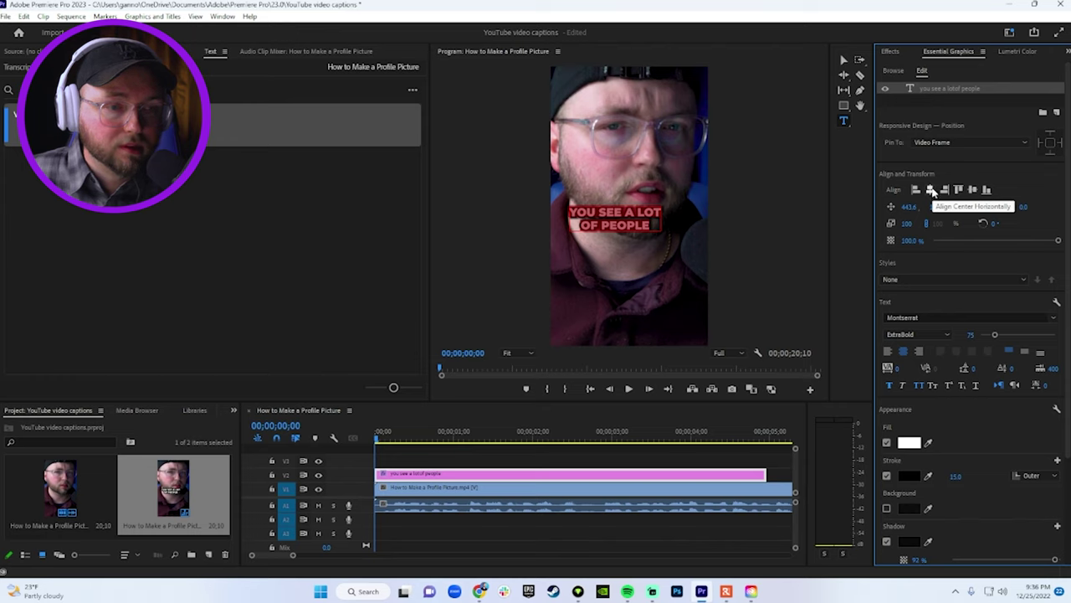
pyautogui.click(932, 191)
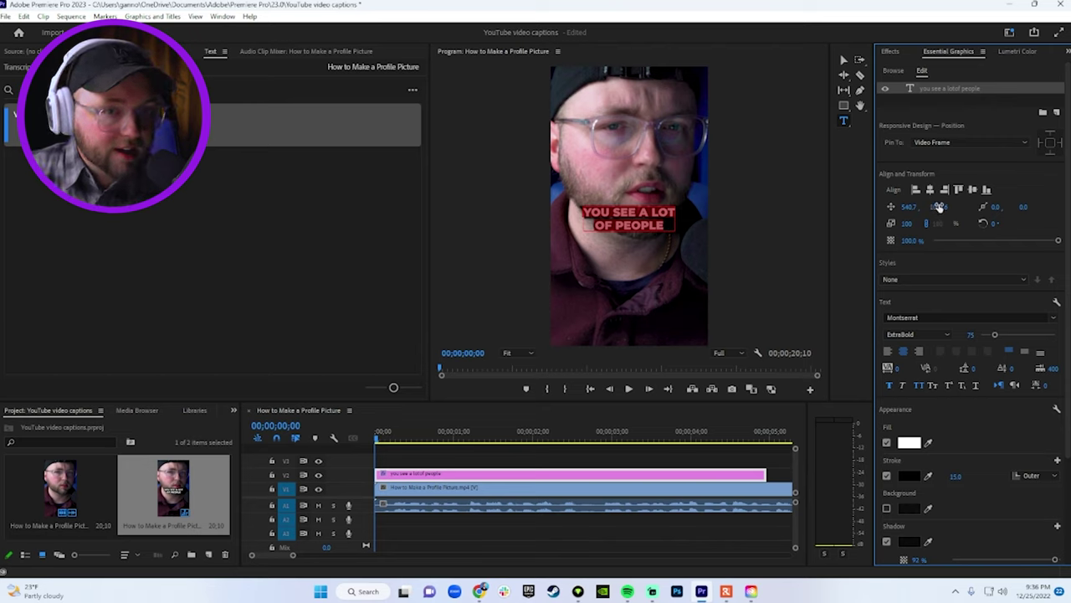
pyautogui.moveTo(939, 208); pyautogui.dragTo(1017, 207)
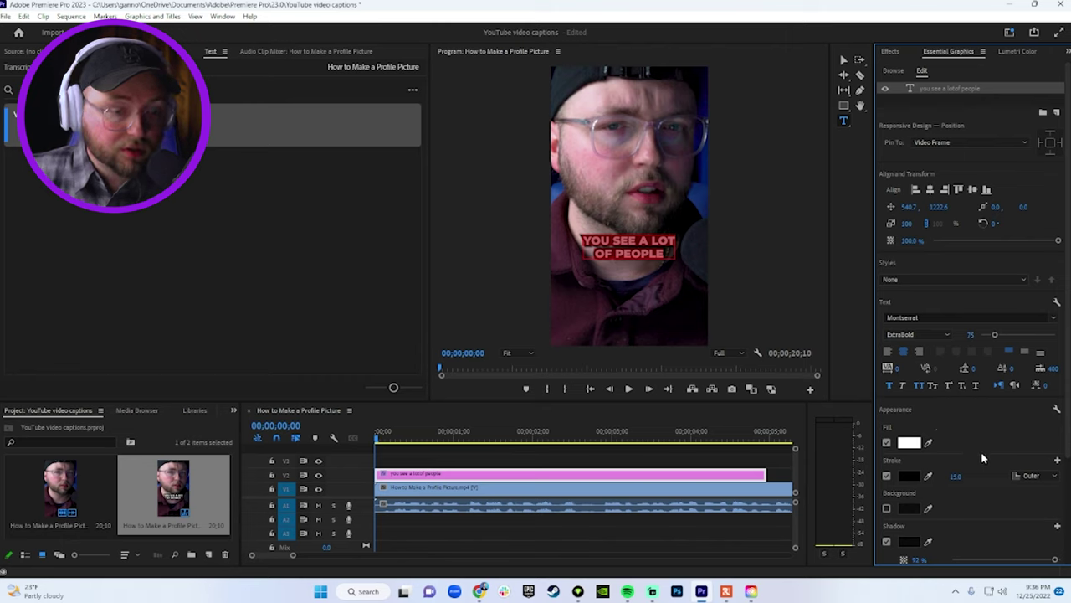
pyautogui.click(1029, 477)
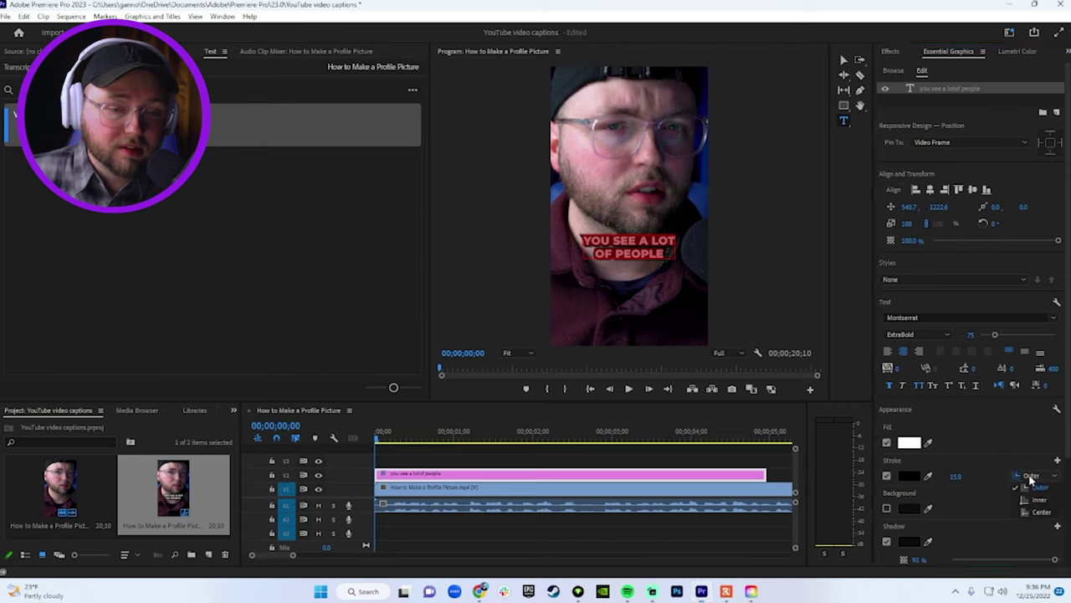
pyautogui.click(1030, 485)
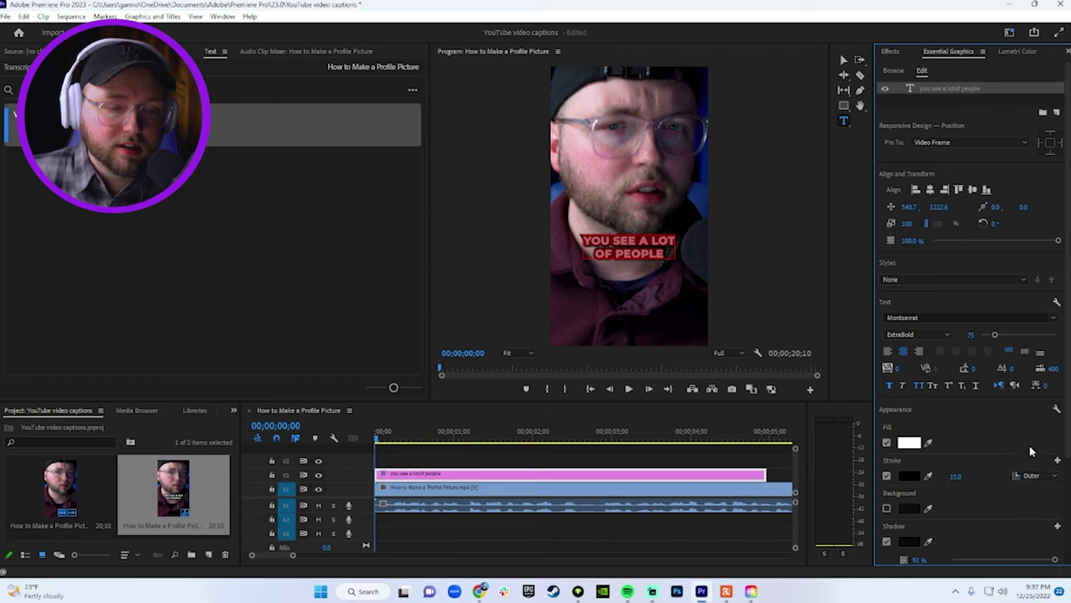
pyautogui.scroll(-4, 1024, 443)
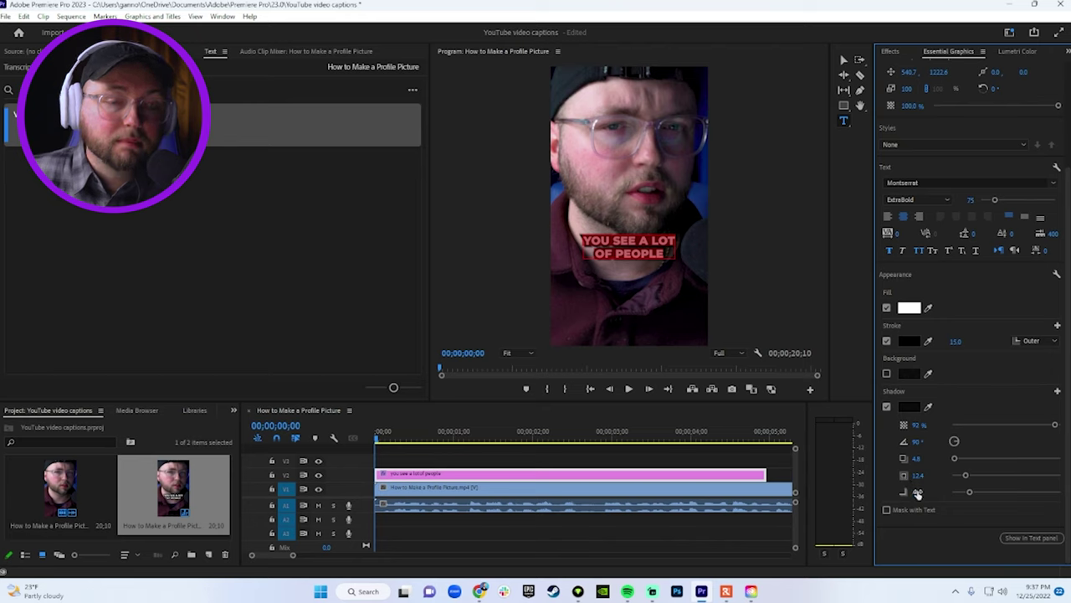
pyautogui.click(418, 450)
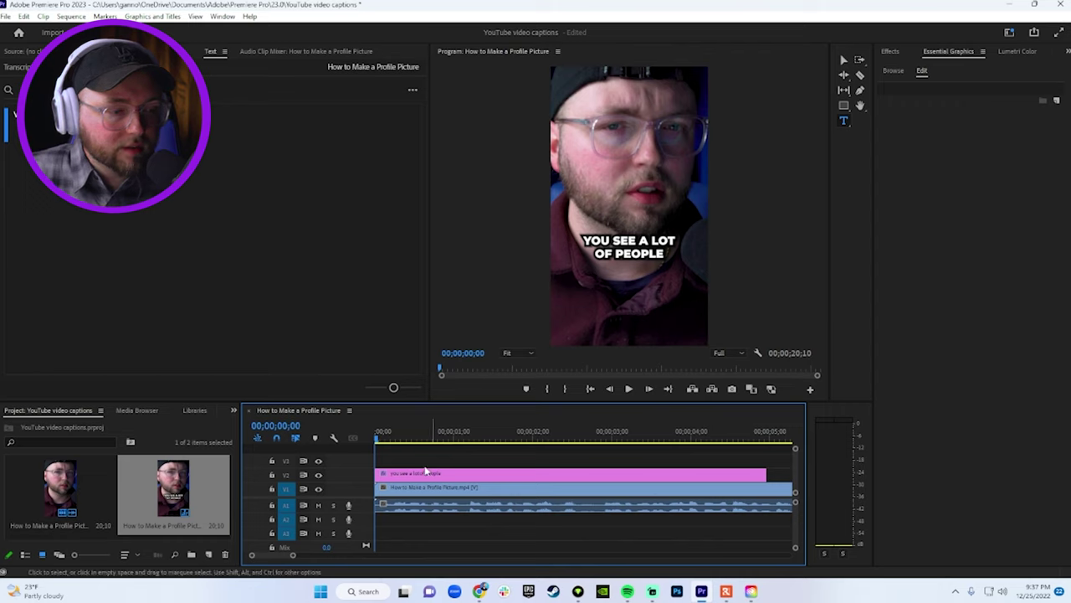
pyautogui.click(461, 475)
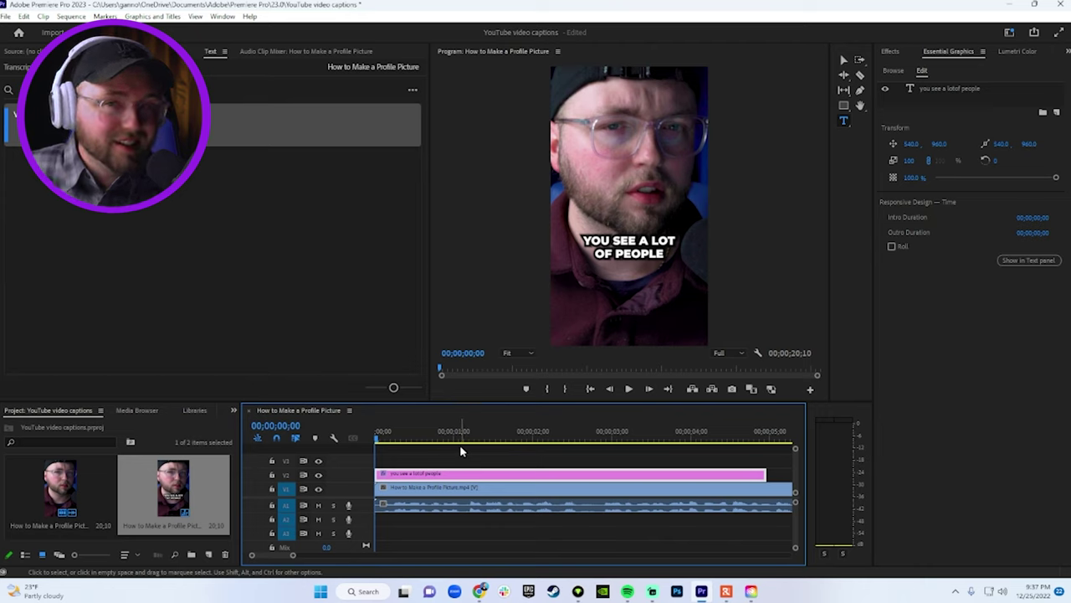
# Split the caption clip just before one second and delete the extra later part.
pyautogui.click(450, 447)
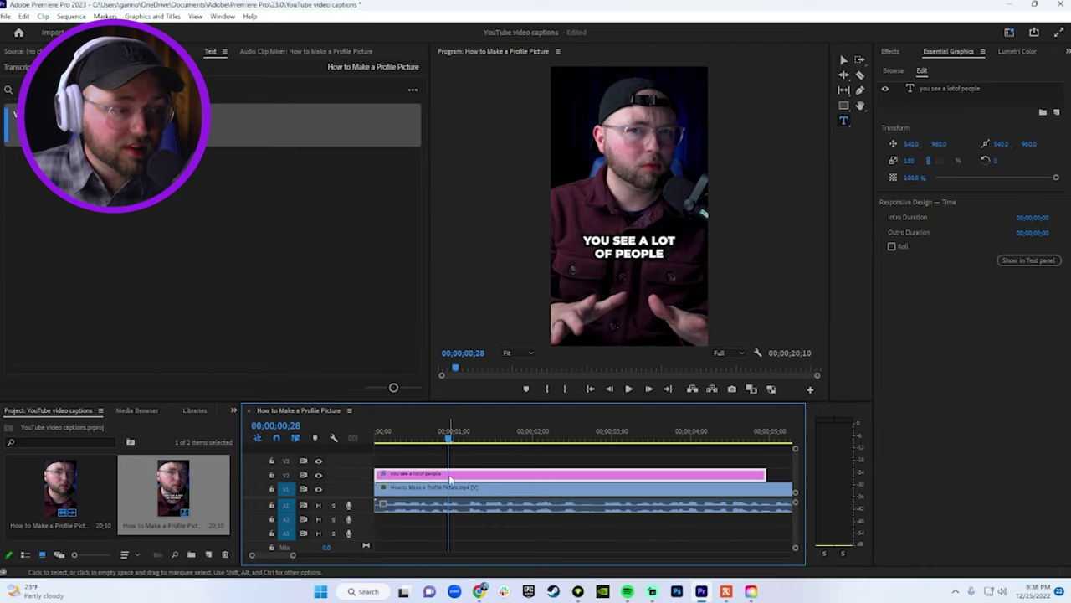
pyautogui.press('c')
pyautogui.click(450, 475)
pyautogui.press('v')
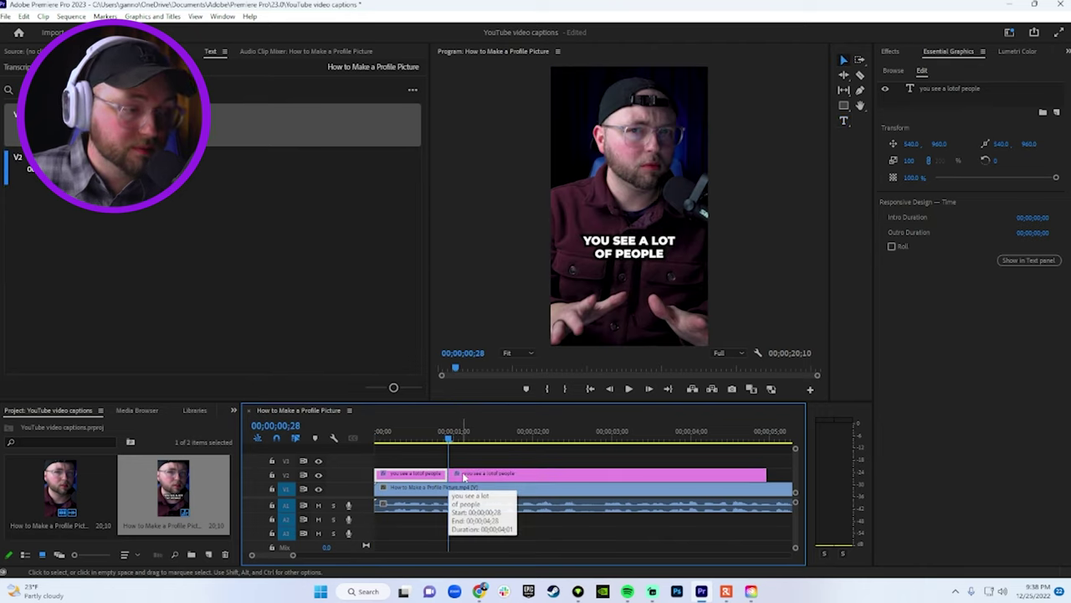
pyautogui.click(473, 475)
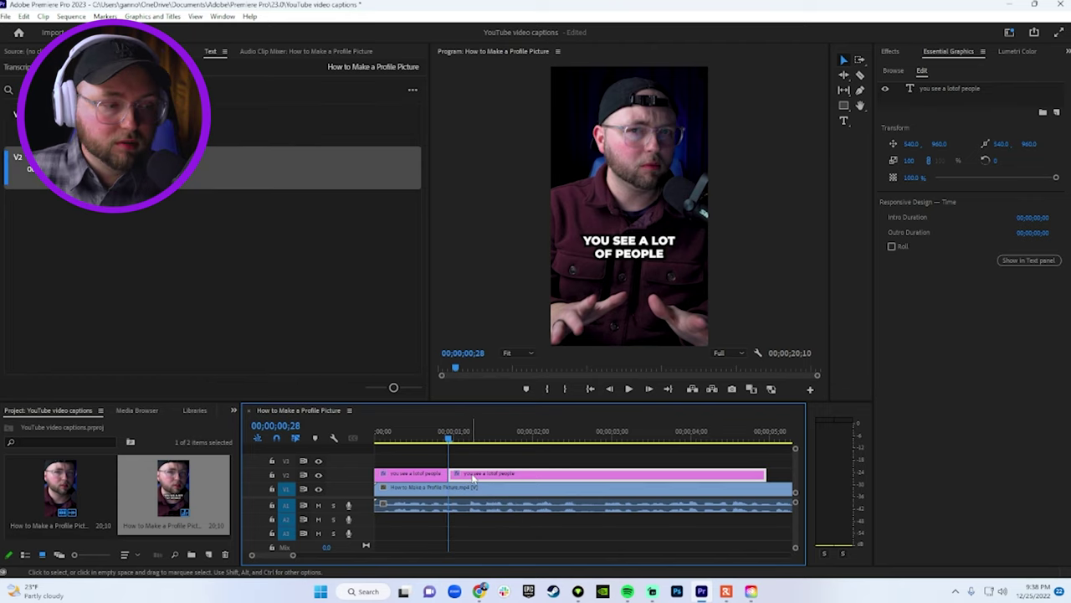
pyautogui.press('Delete')
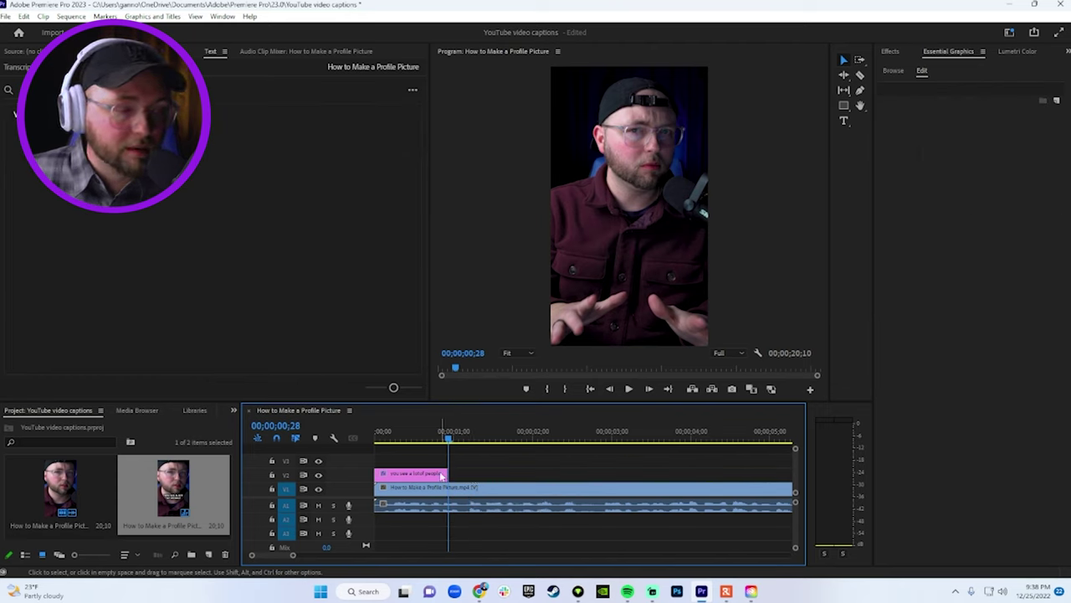
# Alt-drag a copy of the caption right after the original on V2, then replay from the start.
pyautogui.click(435, 475)
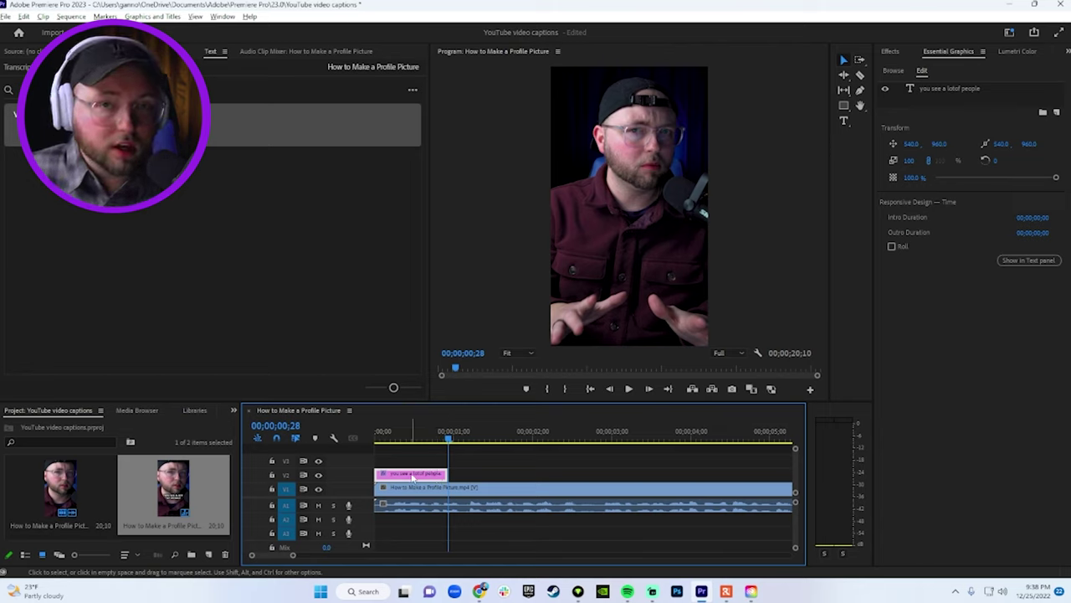
pyautogui.moveTo(398, 476); pyautogui.dragTo(473, 482)
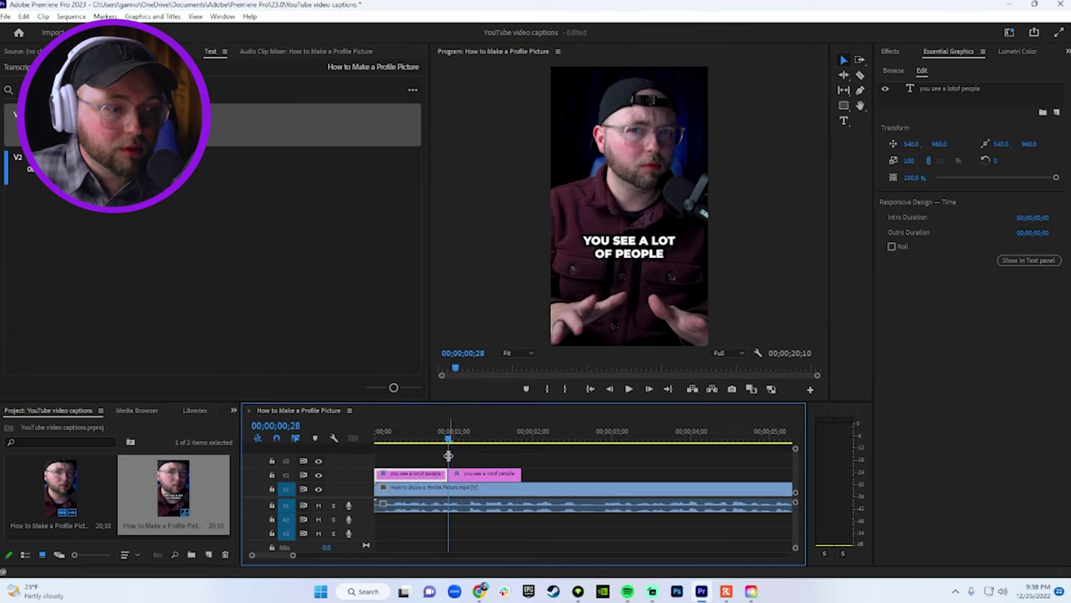
pyautogui.moveTo(448, 444)
pyautogui.mouseDown()
pyautogui.moveTo(433, 442)
pyautogui.moveTo(458, 442)
pyautogui.mouseUp()
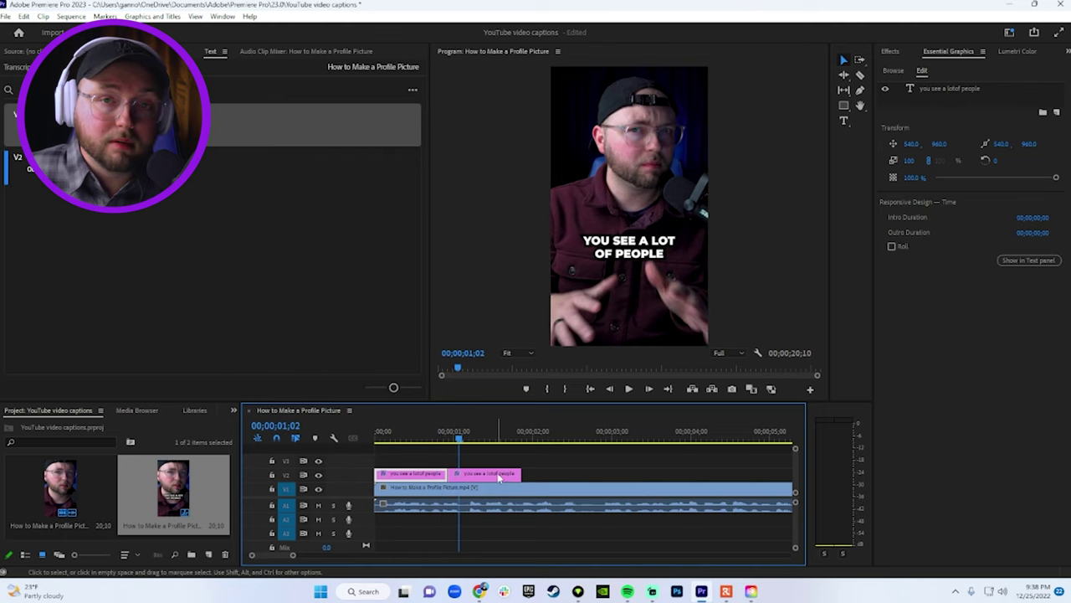
pyautogui.click(499, 476)
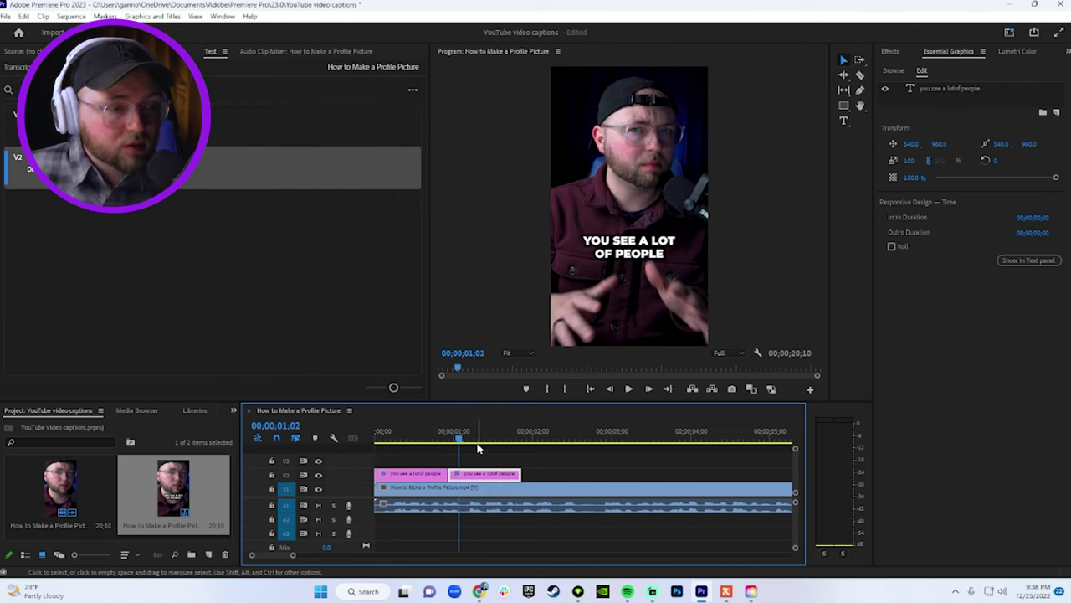
pyautogui.click(382, 431)
pyautogui.press('space')
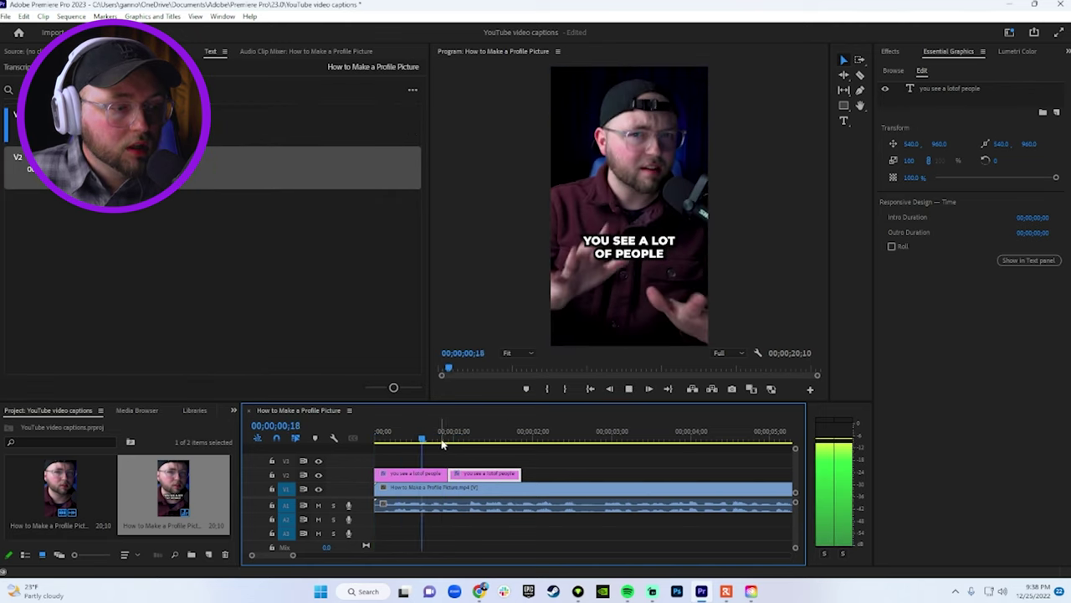
# Lengthen the second caption clip and retype its text as 'with profile pictures'.
pyautogui.moveTo(520, 474); pyautogui.dragTo(534, 474)
pyautogui.doubleClick(626, 251)
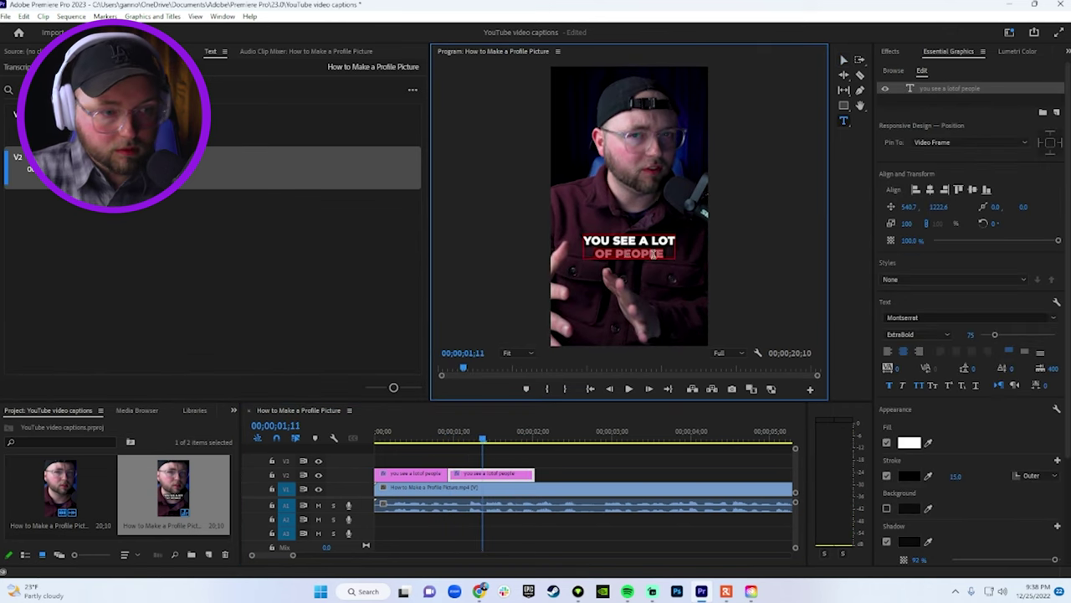
pyautogui.write('with profile pictures')
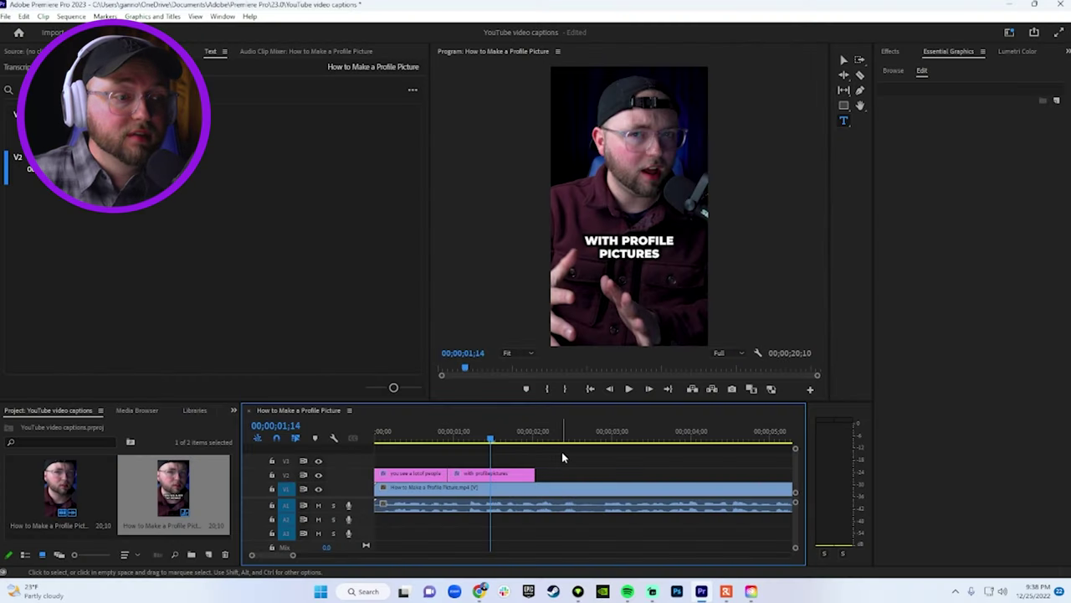
# Reopen the WITH PROFILE PICTURES caption text in the preview and select all of it.
pyautogui.click(474, 436)
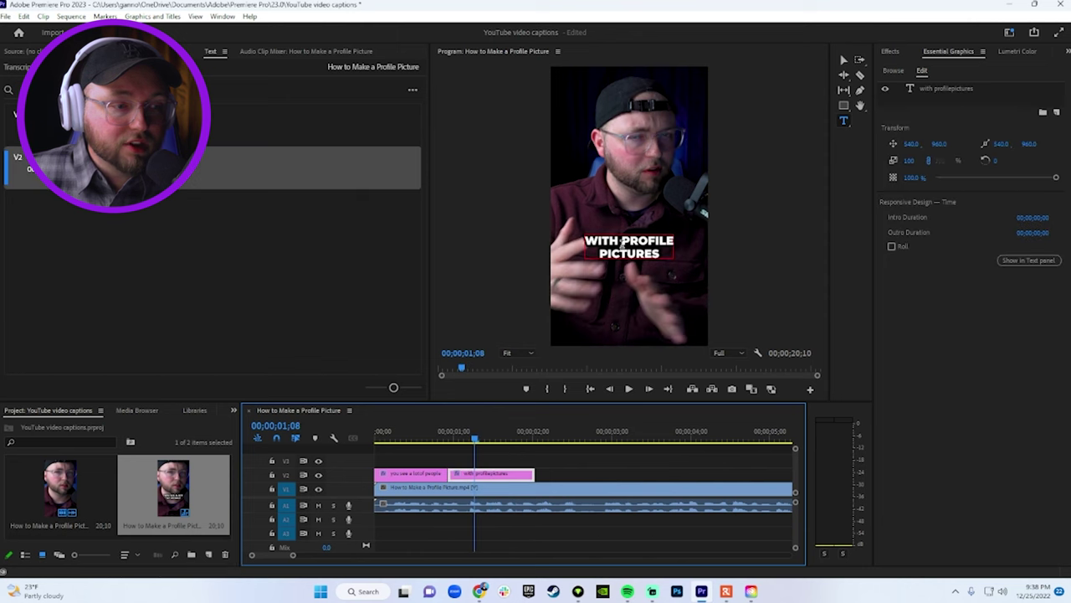
pyautogui.doubleClick(623, 243)
pyautogui.click(651, 240)
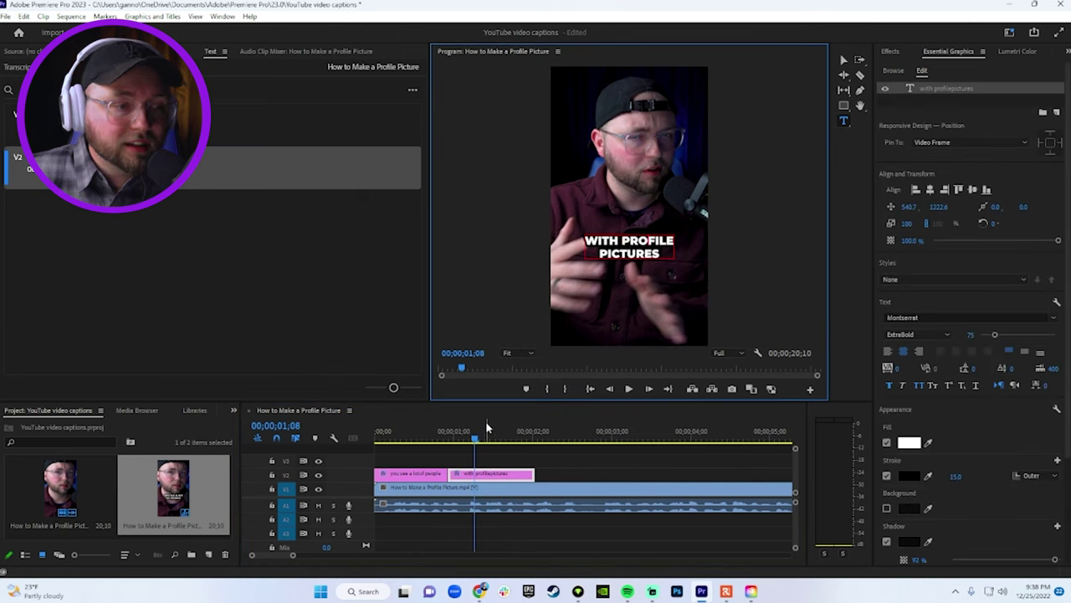
pyautogui.tripleClick(607, 238)
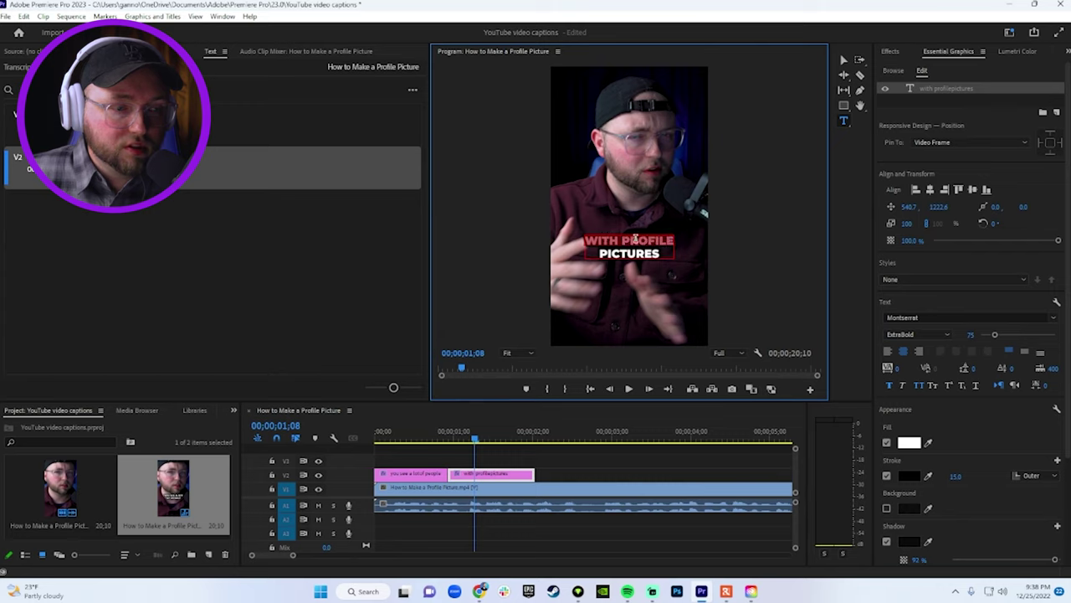
# Set the caption text's fill colour to green #53CC36.
pyautogui.click(909, 443)
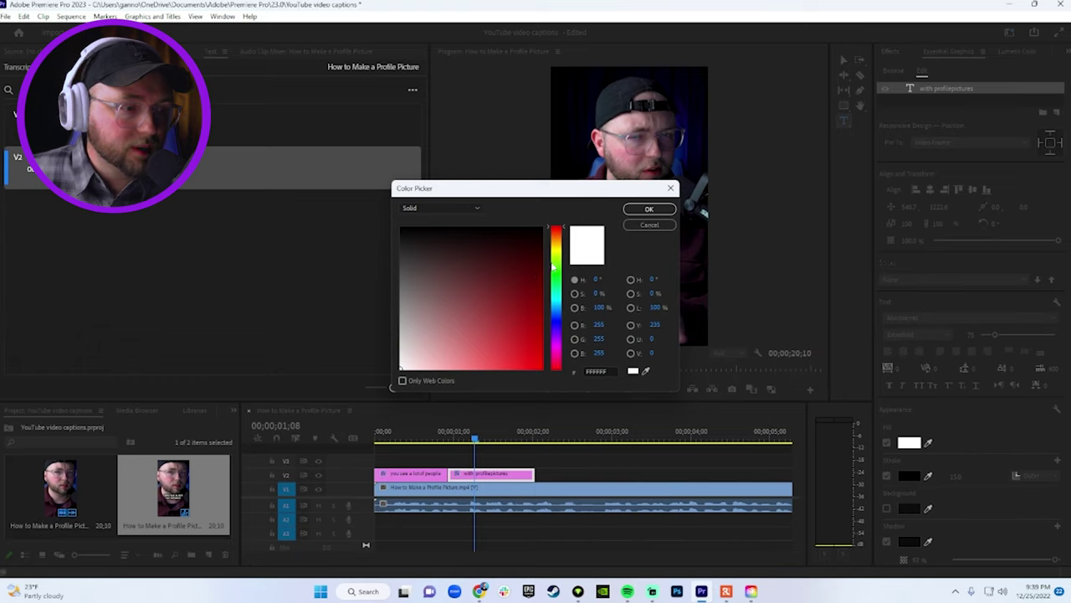
pyautogui.click(554, 267)
pyautogui.click(509, 311)
pyautogui.moveTo(509, 311); pyautogui.dragTo(504, 340)
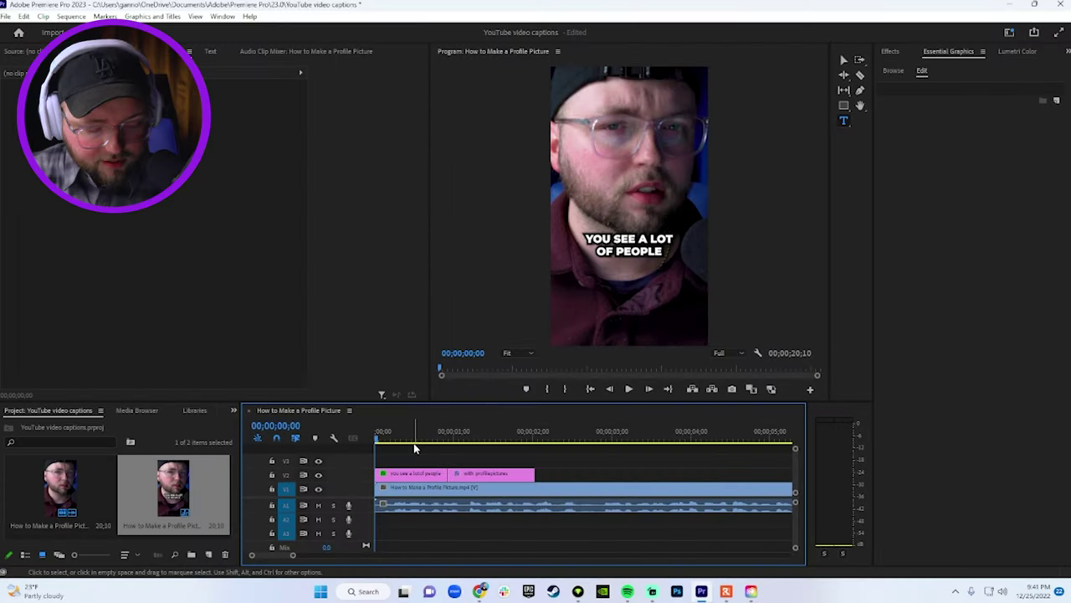
# Select both caption clips on V2.
pyautogui.click(414, 474)
# Delete both manual caption clips and bring up the Text panel from the Window menu.
pyautogui.press('Delete')
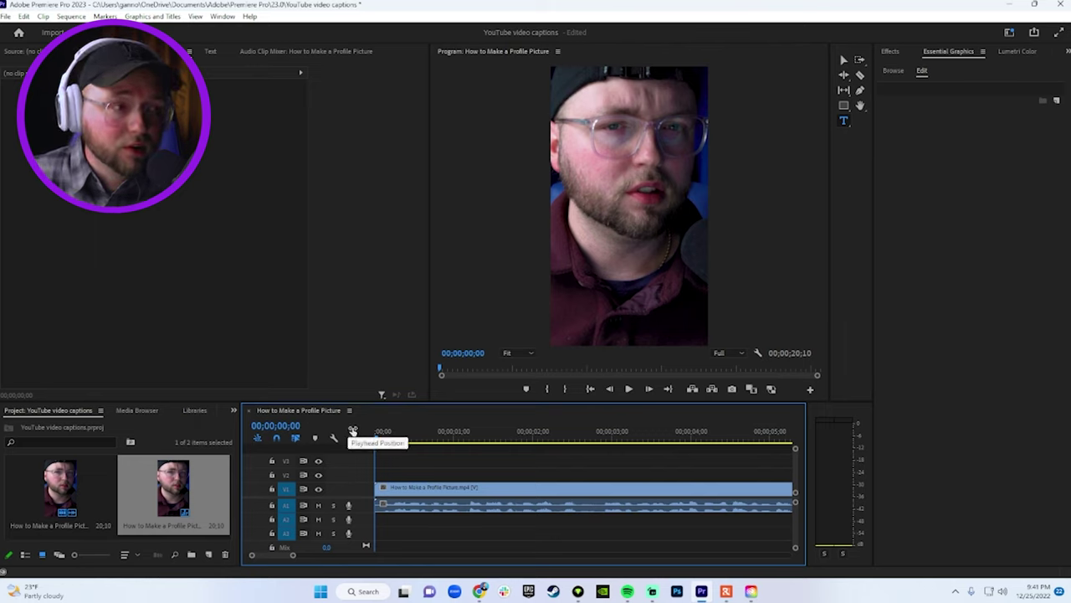
pyautogui.click(211, 53)
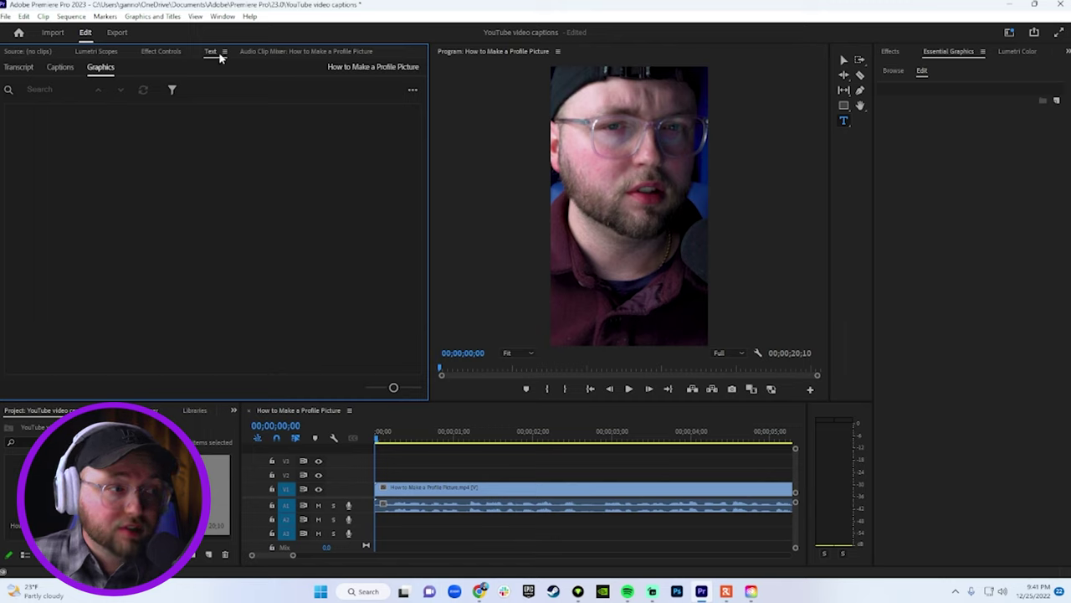
pyautogui.click(224, 17)
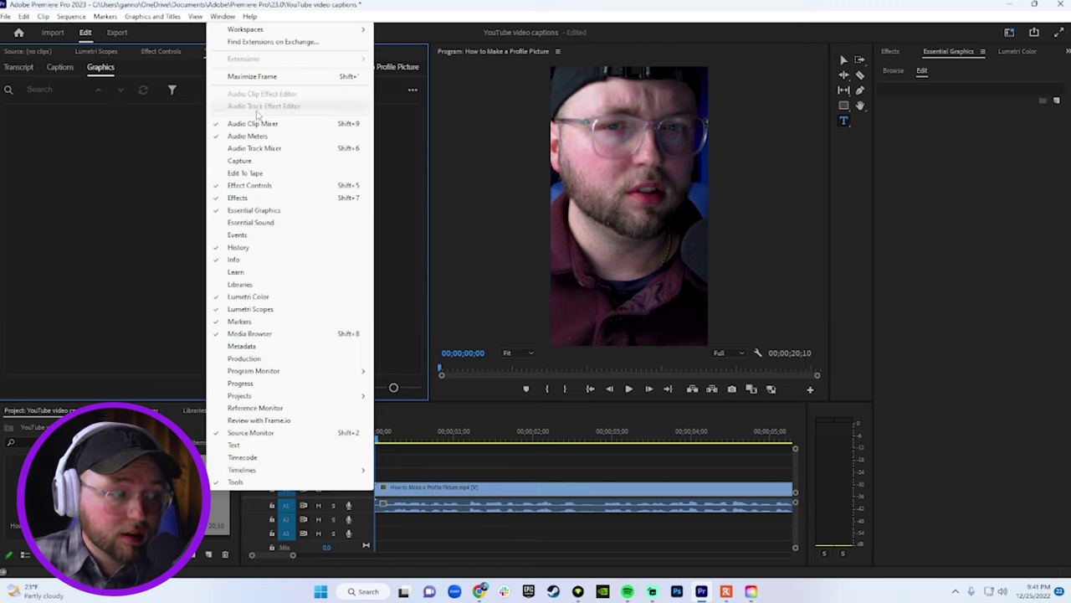
# Transcribe the sequence from the Text panel's Transcript tab and play back to check it.
pyautogui.click(251, 444)
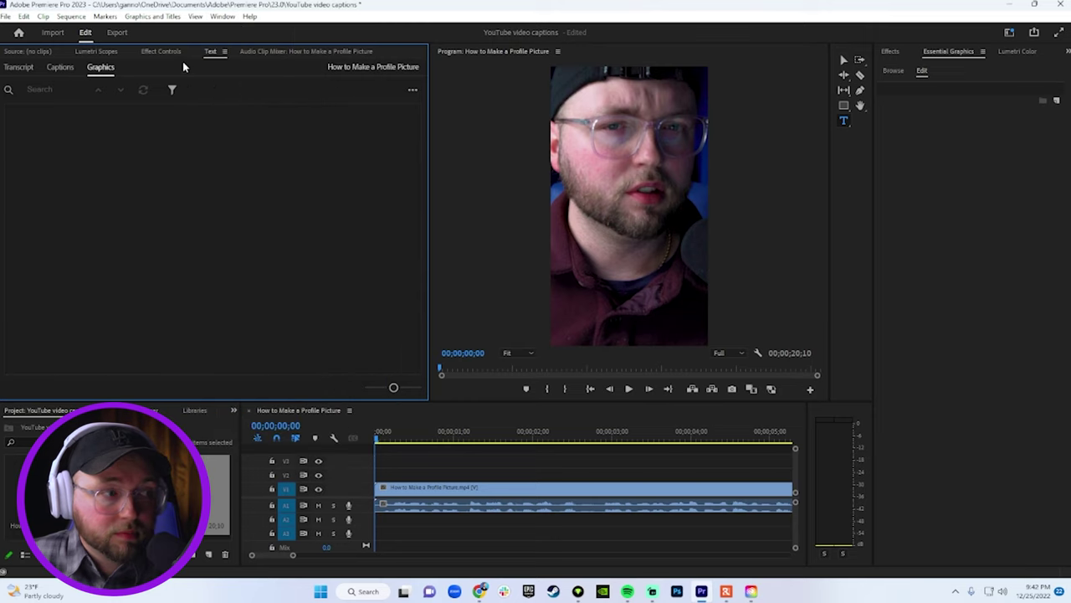
pyautogui.click(18, 68)
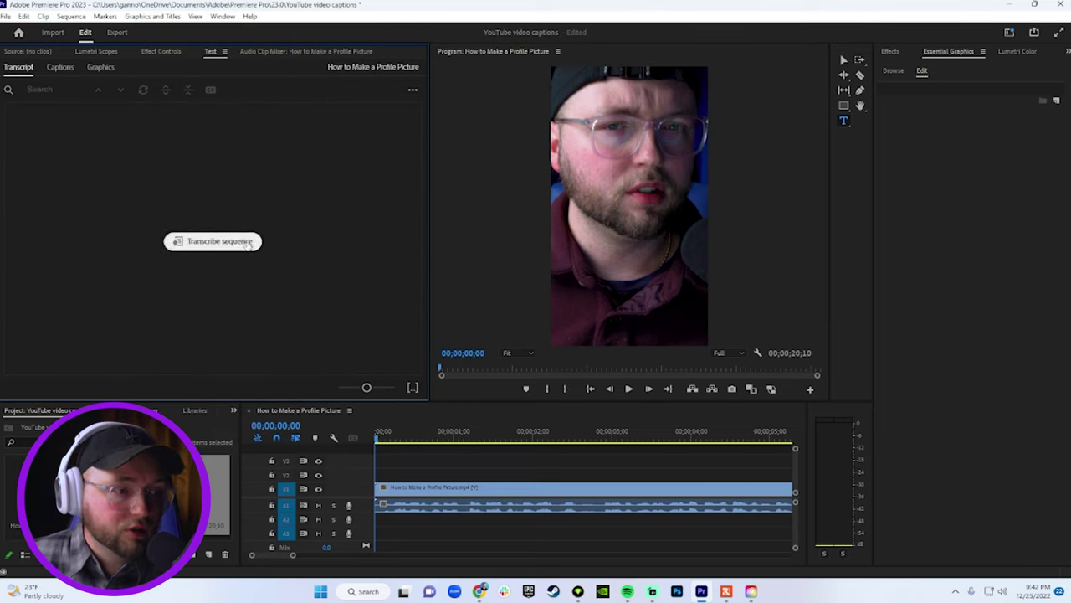
pyautogui.click(249, 241)
pyautogui.click(640, 410)
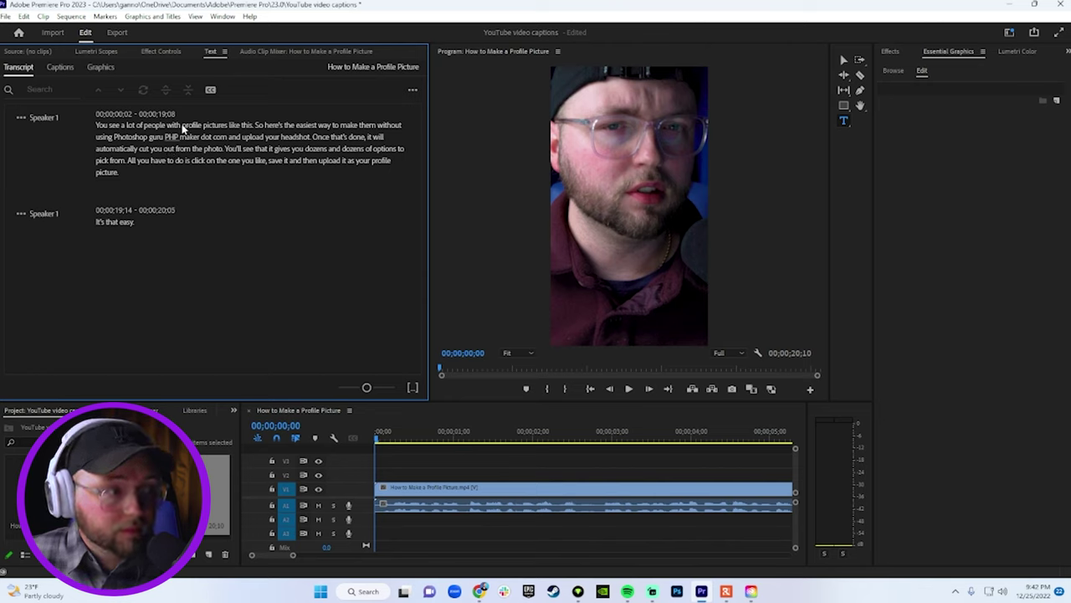
pyautogui.press('space')
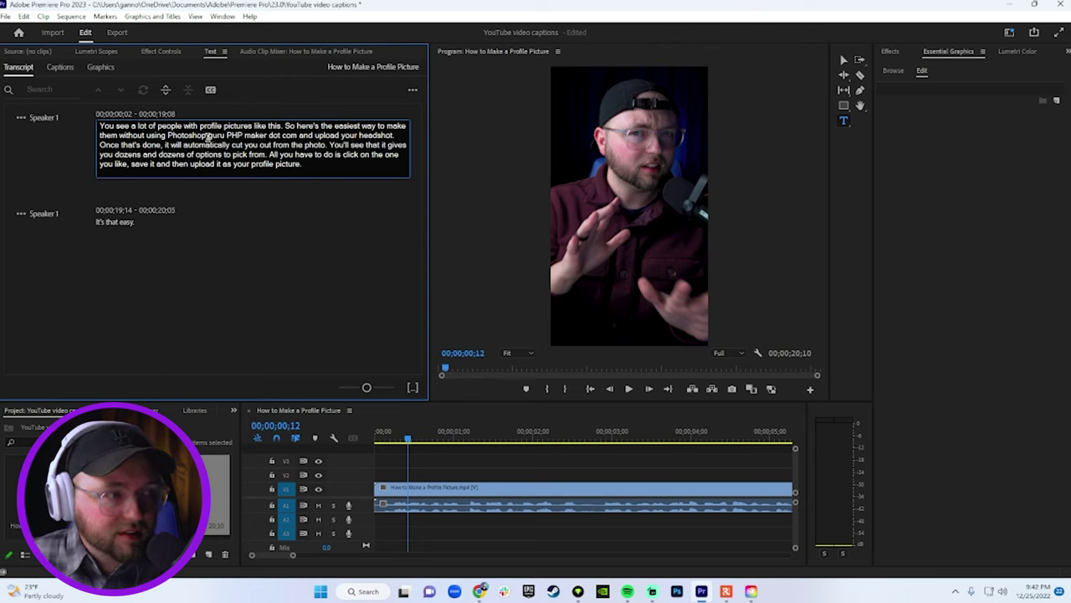
# Generate single-line captions from the transcript, limited to 22 characters, and play them back.
pyautogui.click(332, 441)
pyautogui.press('Home')
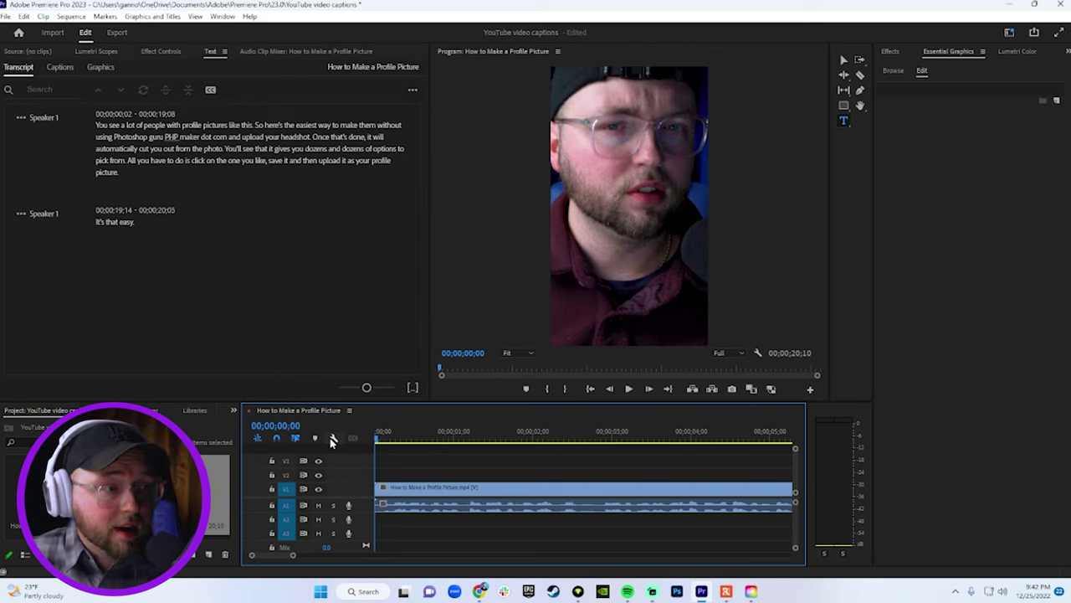
pyautogui.click(412, 92)
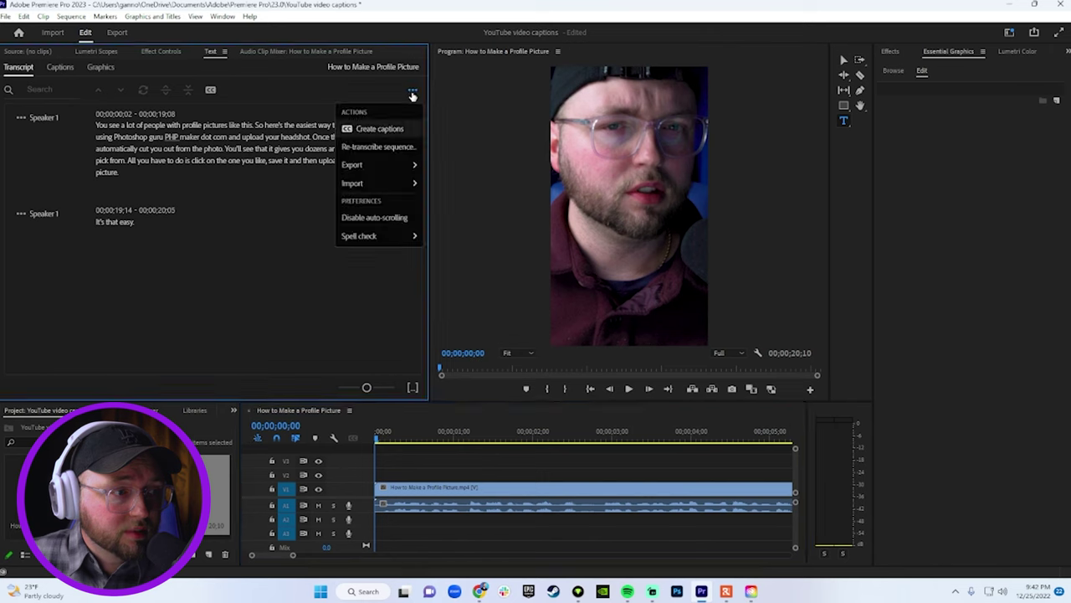
pyautogui.click(388, 130)
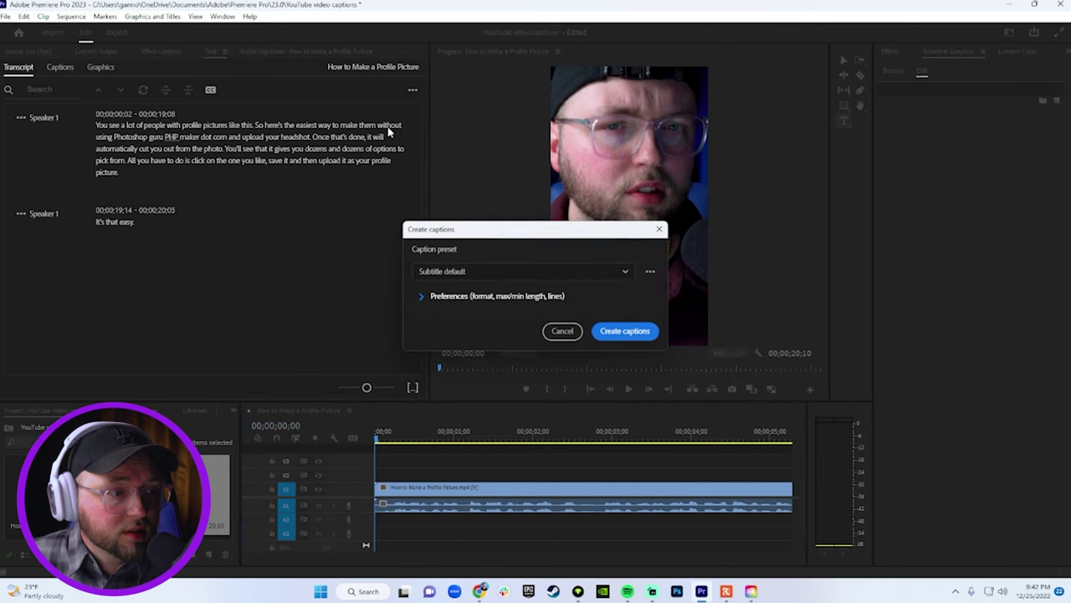
pyautogui.click(443, 318)
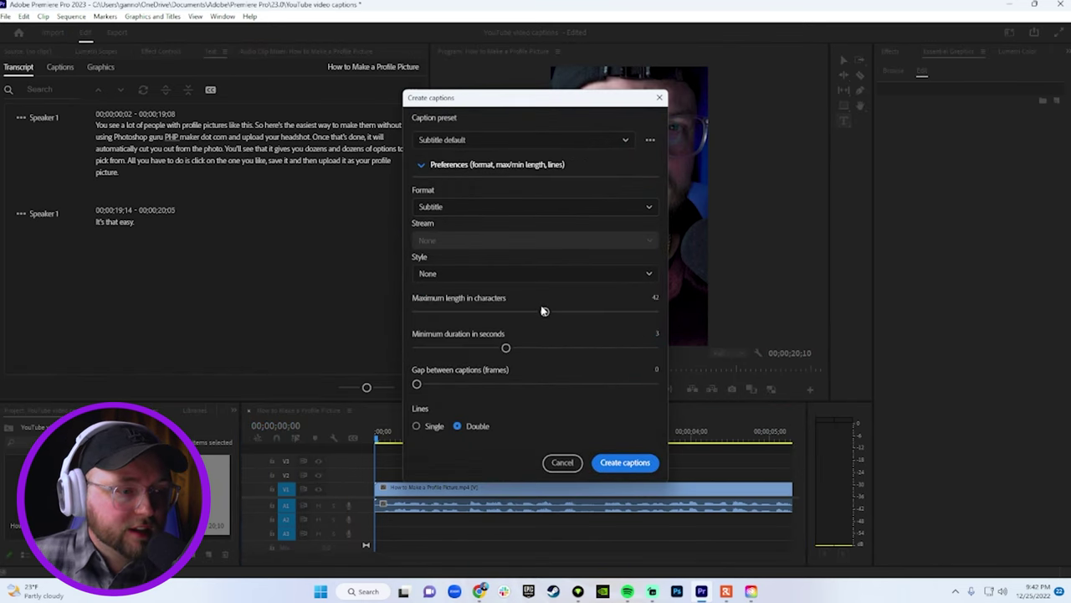
pyautogui.moveTo(545, 311); pyautogui.dragTo(444, 312)
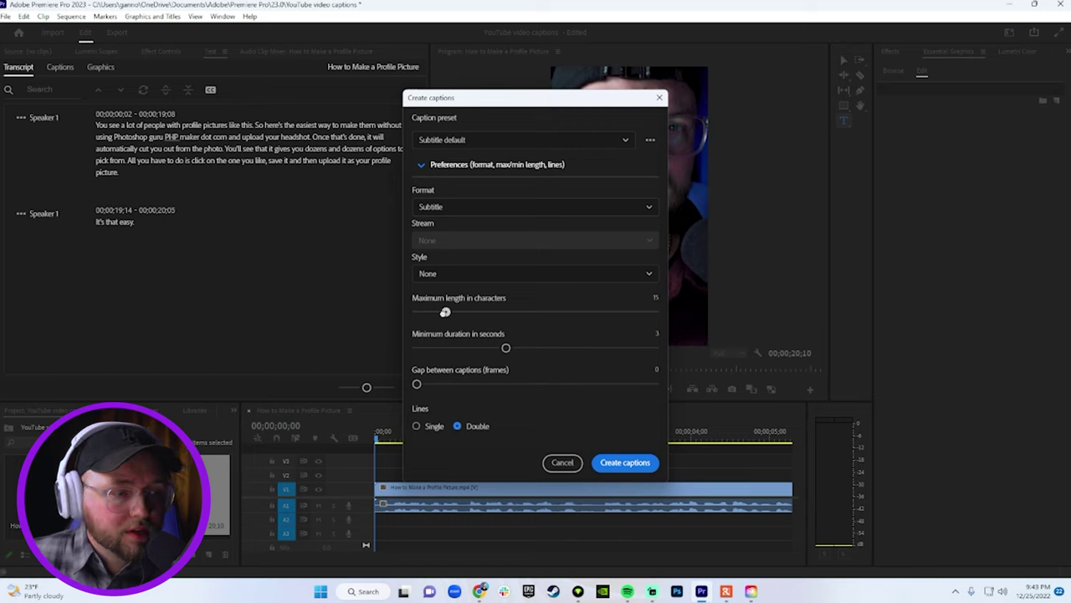
pyautogui.click(426, 426)
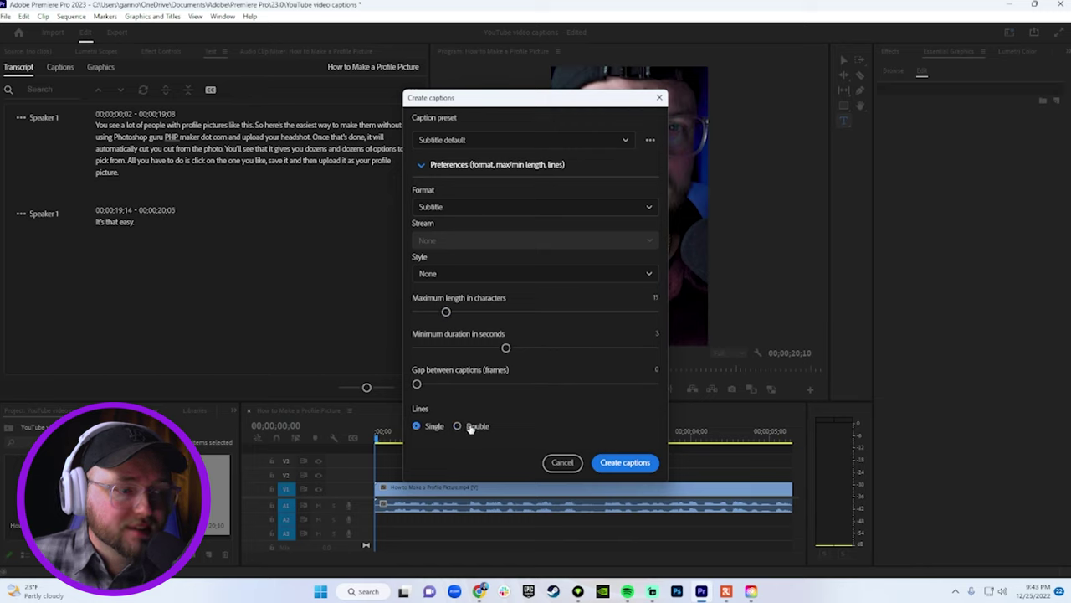
pyautogui.click(623, 463)
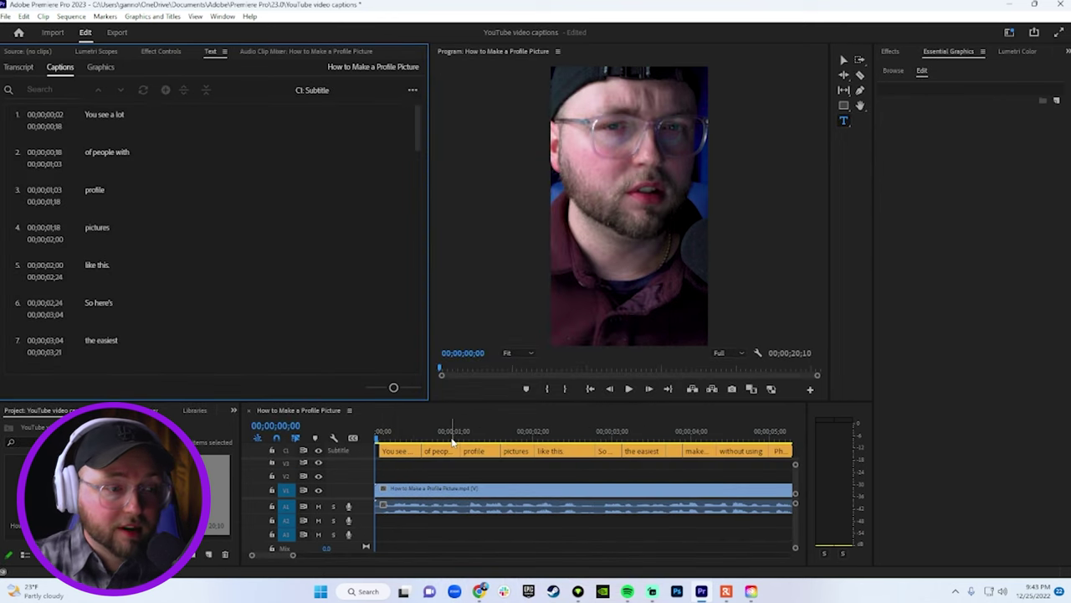
pyautogui.click(452, 441)
pyautogui.press('space')
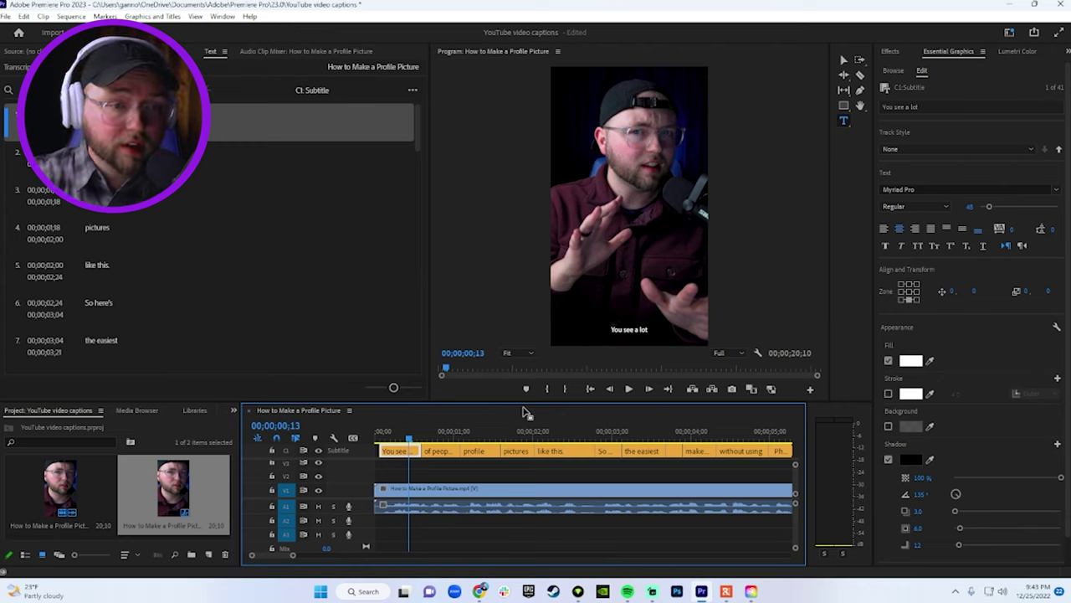
# Move the first caption to the top-centre zone, then lower it to vertical position 276.
pyautogui.click(909, 294)
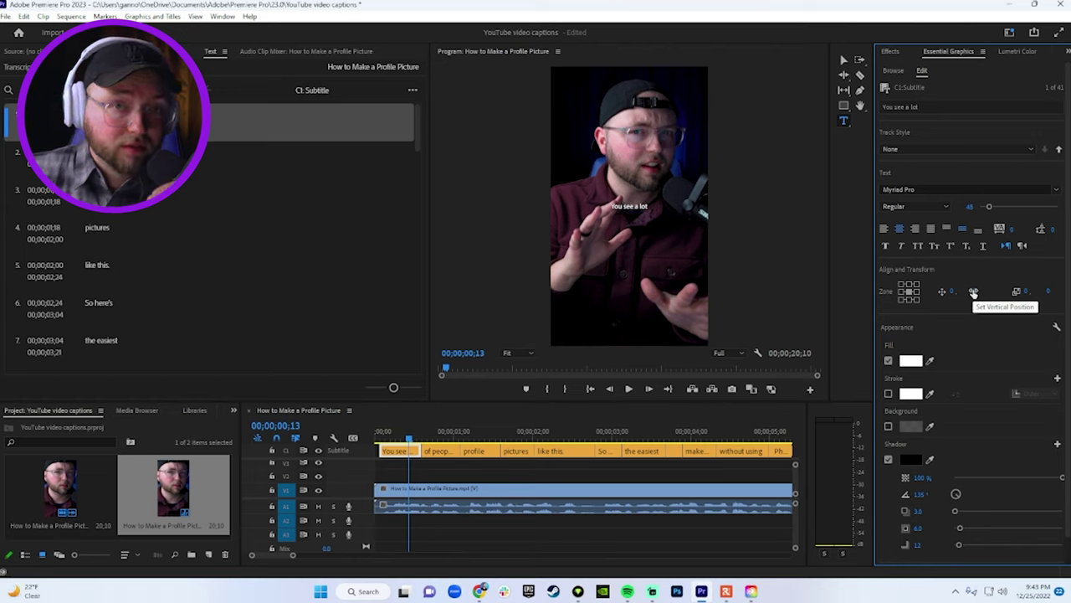
pyautogui.moveTo(973, 291); pyautogui.dragTo(981, 298)
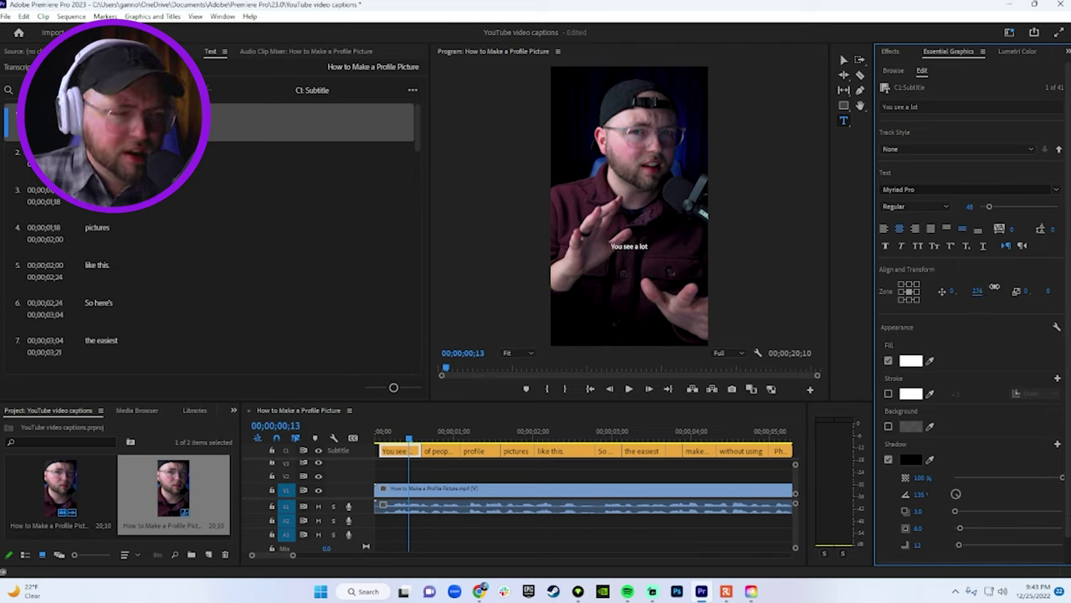
pyautogui.click(634, 245)
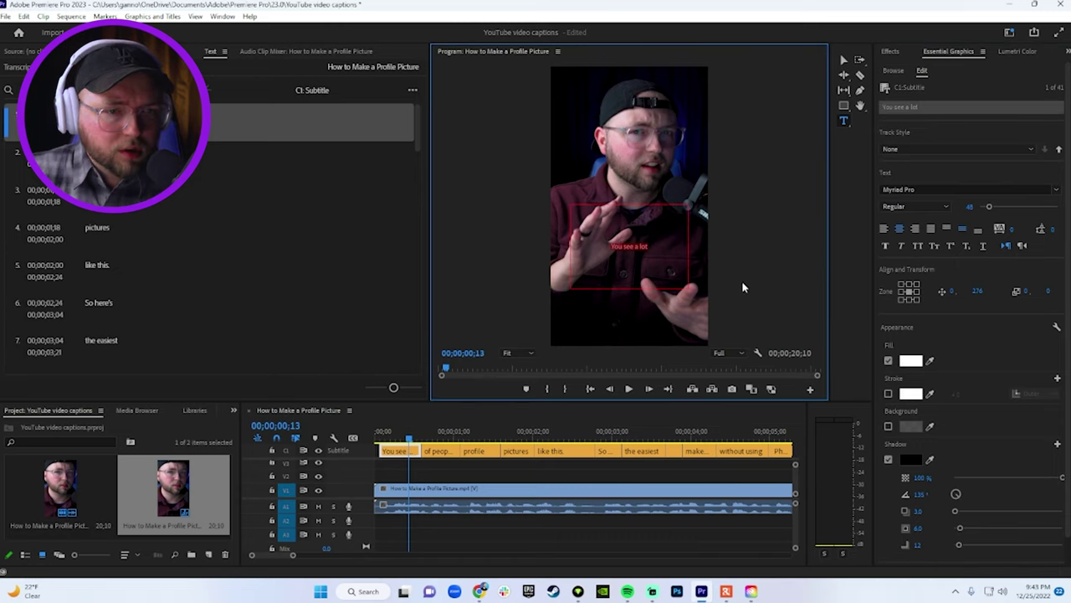
# Set the caption to Gogh Extra Bold, size 75, with faux bold, all caps and faux italic.
pyautogui.click(967, 206)
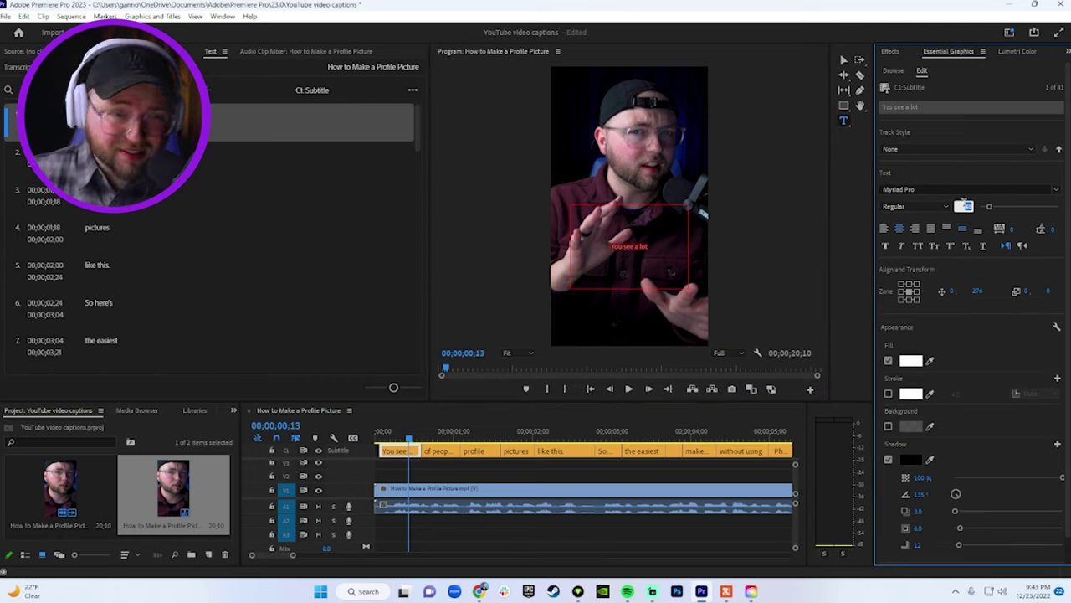
pyautogui.write('75')
pyautogui.press('Return')
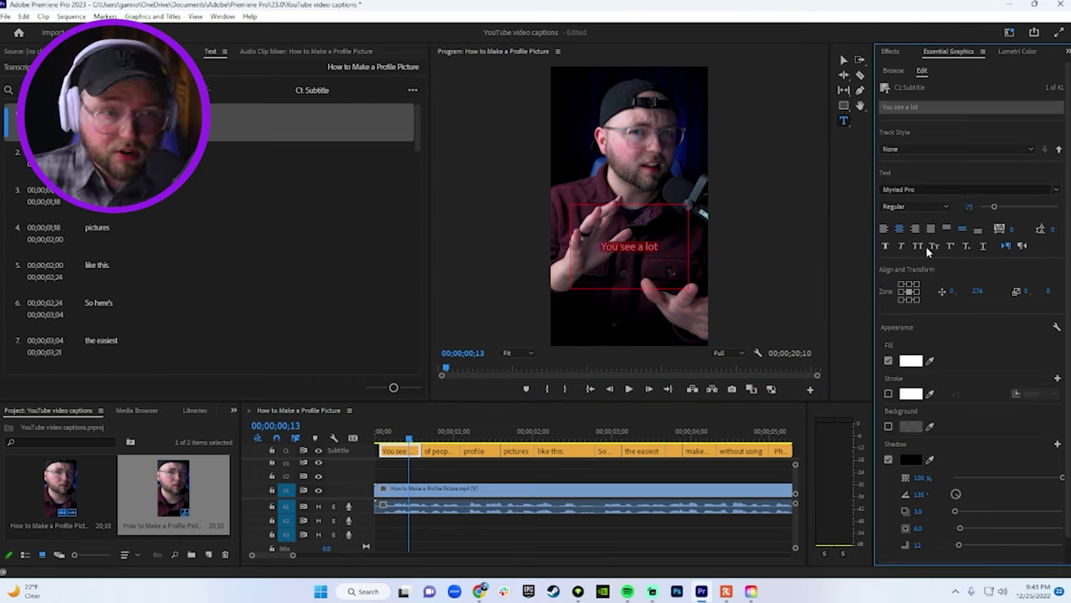
pyautogui.click(925, 190)
pyautogui.write('Gogh')
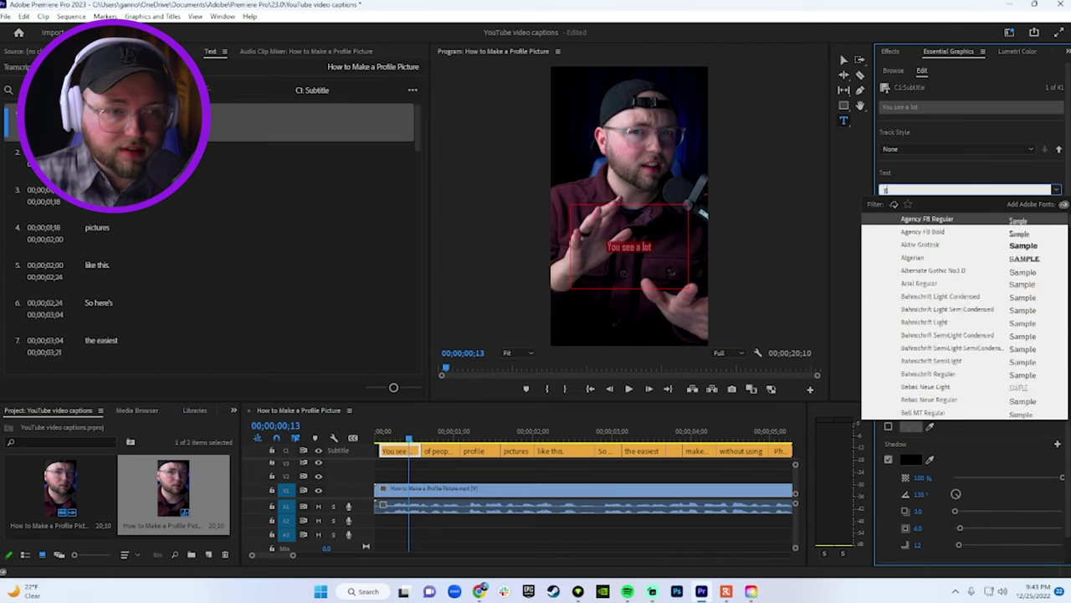
pyautogui.press('Return')
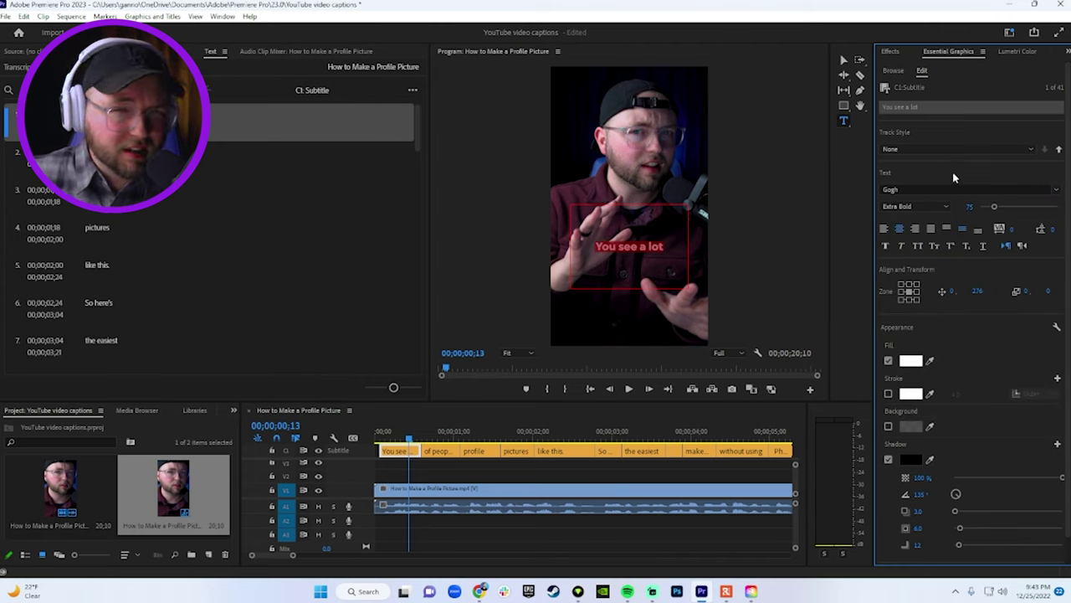
pyautogui.click(885, 248)
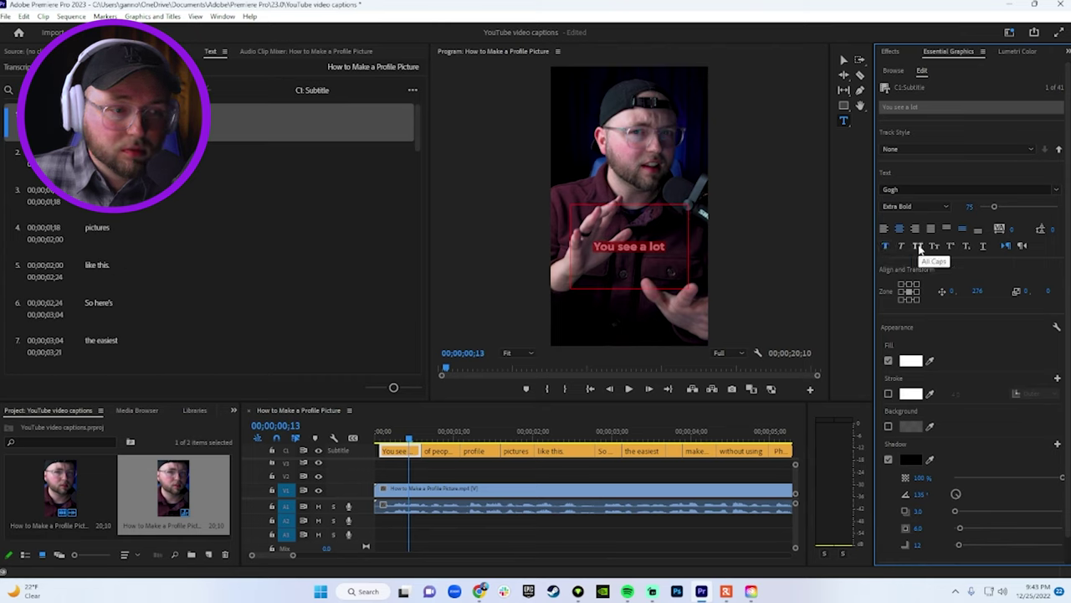
pyautogui.click(918, 247)
pyautogui.click(902, 247)
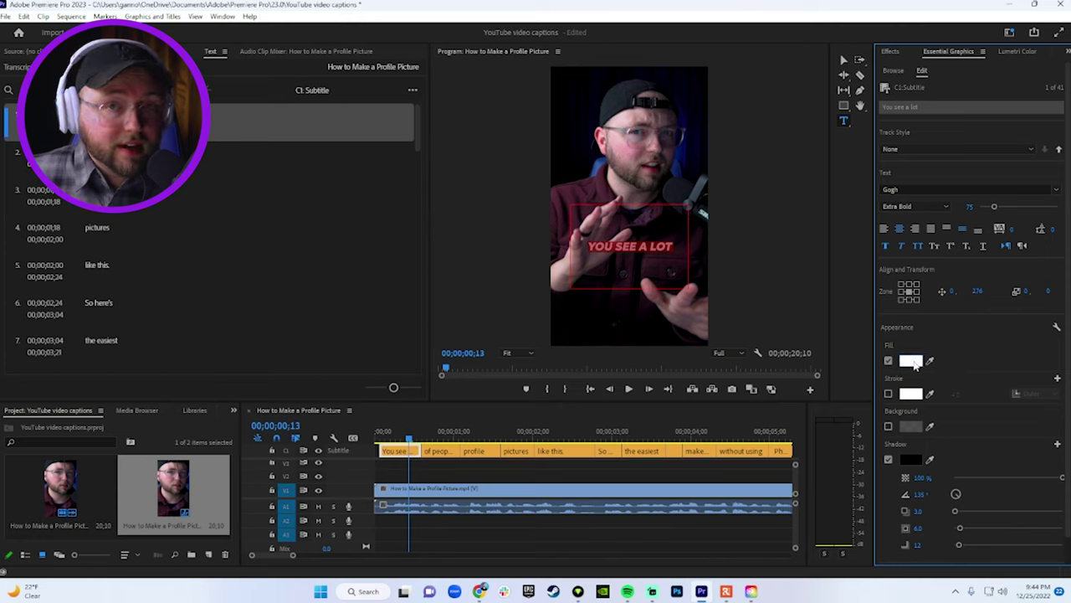
# Add a yellow background box behind the caption, enlarged to size 25.
pyautogui.click(888, 426)
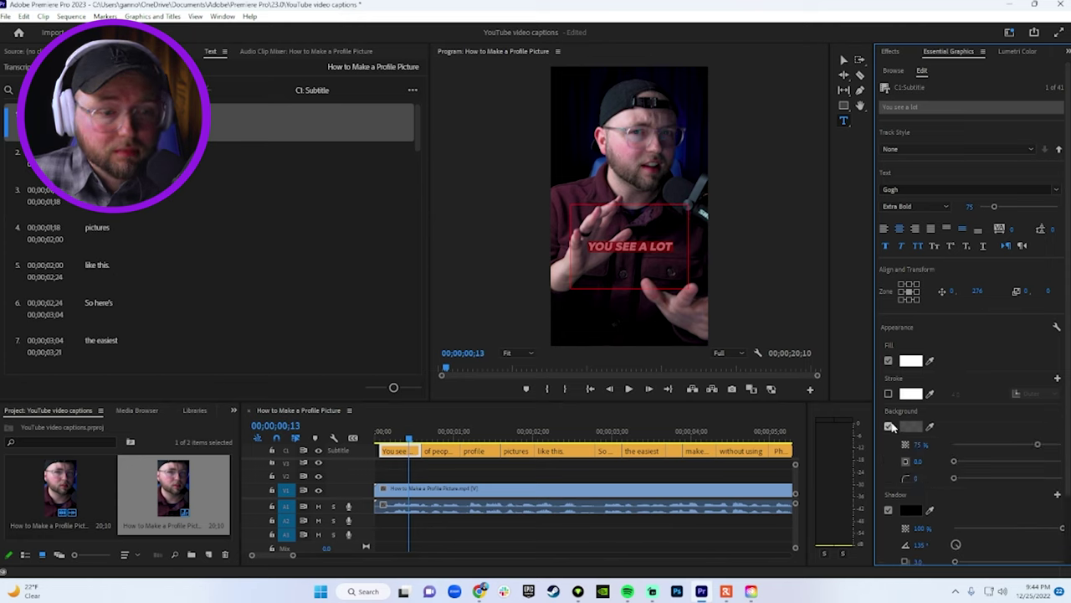
pyautogui.click(911, 426)
pyautogui.moveTo(559, 251); pyautogui.dragTo(560, 251)
pyautogui.click(649, 214)
pyautogui.moveTo(953, 461); pyautogui.dragTo(975, 466)
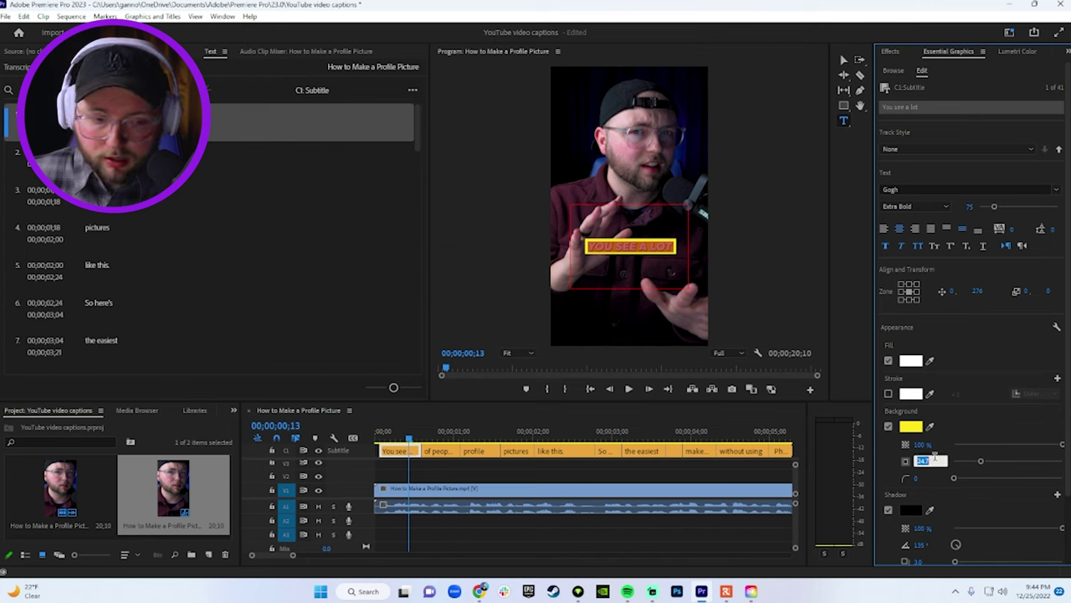
# Change the caption text fill to black and return the playhead to the start.
pyautogui.click(910, 360)
pyautogui.moveTo(437, 314); pyautogui.dragTo(385, 232)
pyautogui.press('Return')
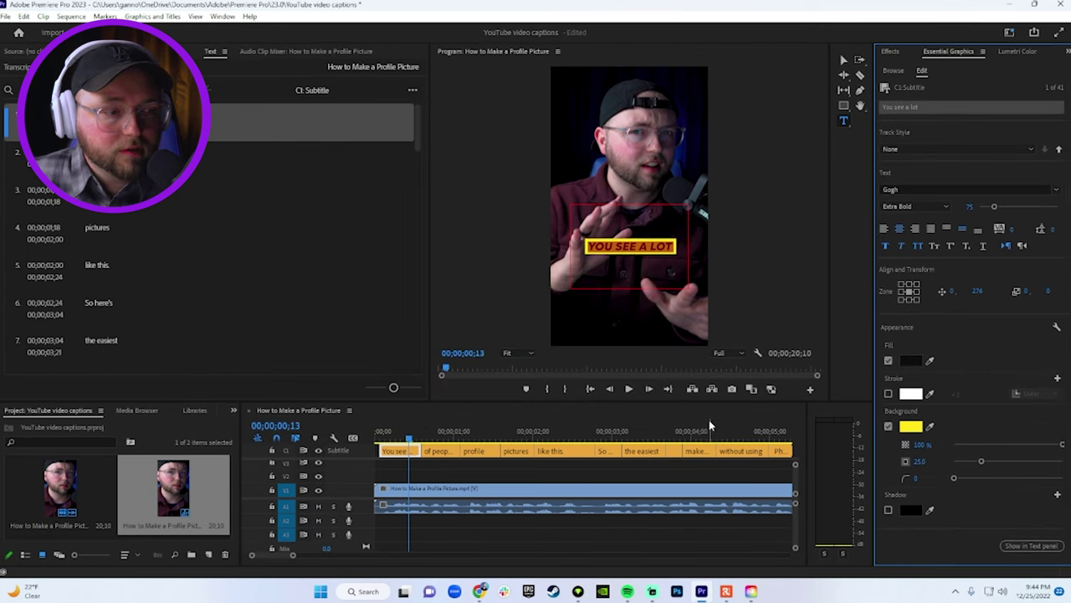
pyautogui.click(387, 433)
pyautogui.moveTo(389, 433); pyautogui.dragTo(343, 431)
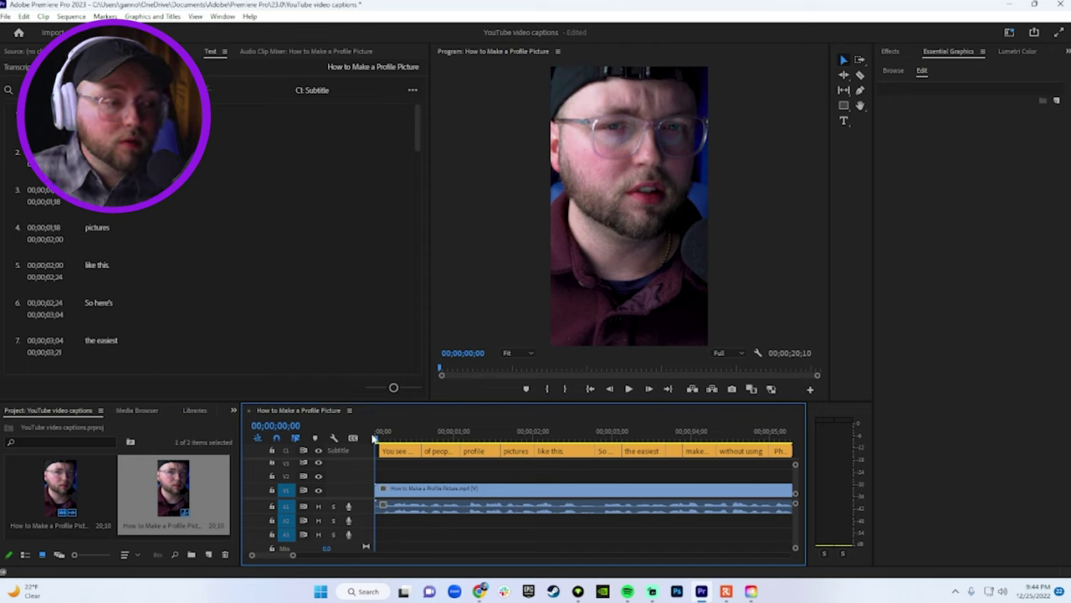
# Save the caption look as a new track style named 'Captions', then rewind the playhead.
pyautogui.click(401, 450)
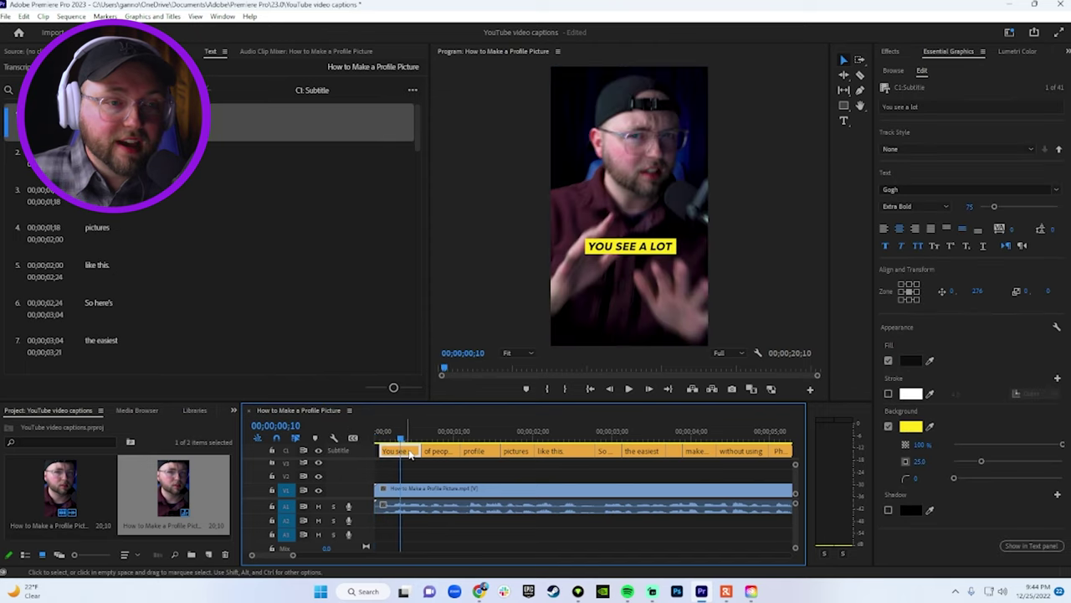
pyautogui.click(924, 149)
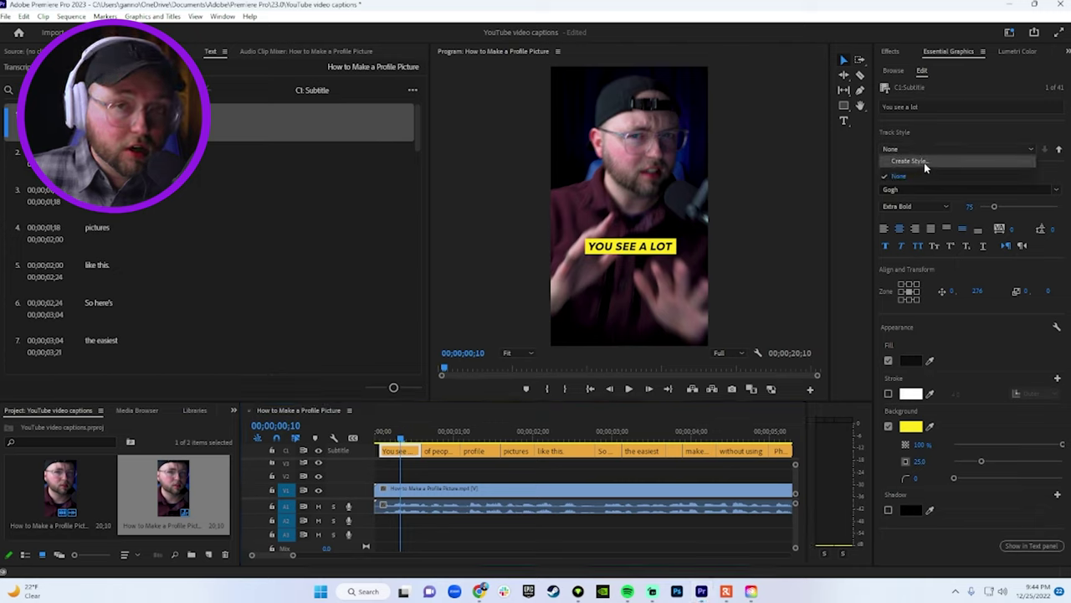
pyautogui.click(924, 162)
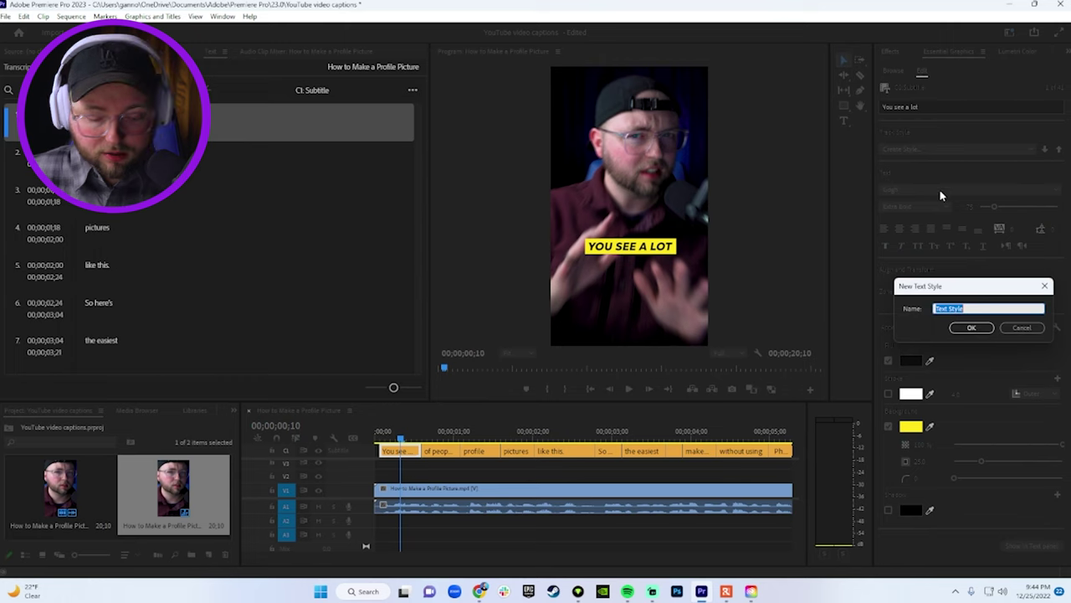
pyautogui.write('Captions')
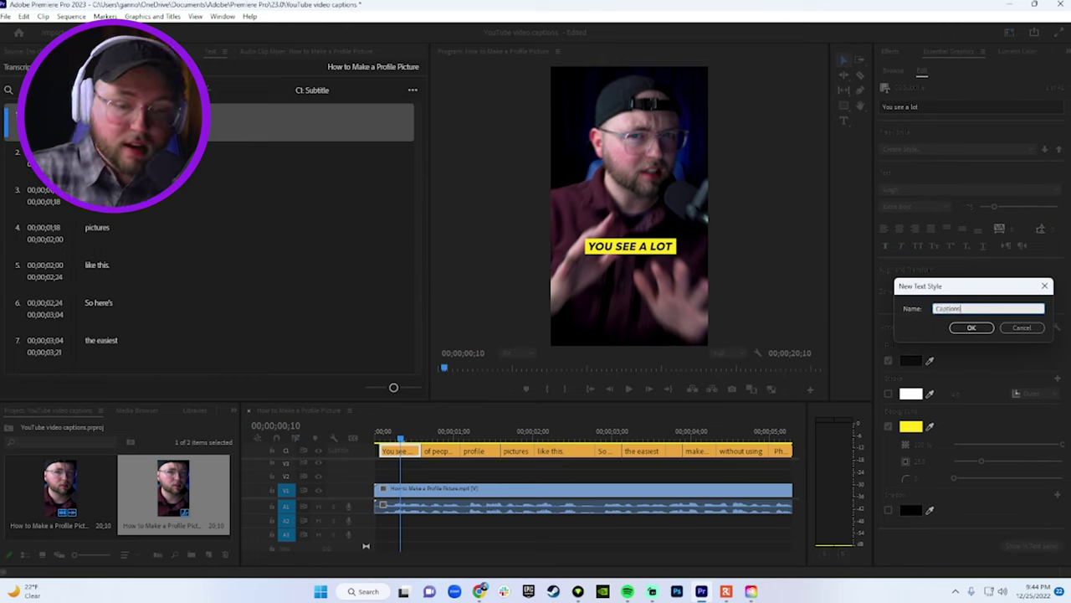
pyautogui.press('Return')
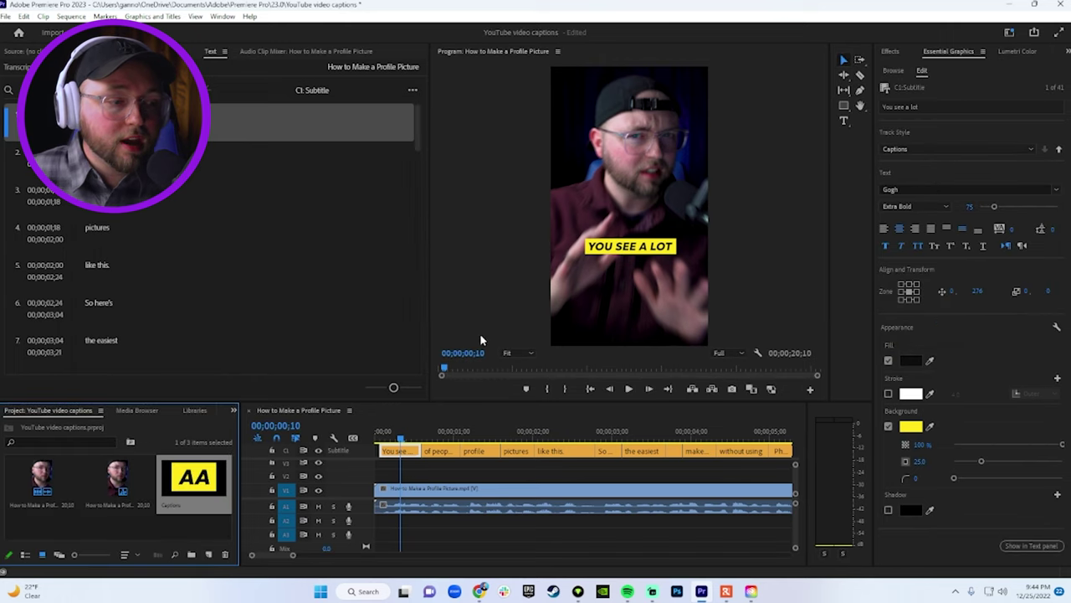
pyautogui.moveTo(409, 433); pyautogui.dragTo(351, 437)
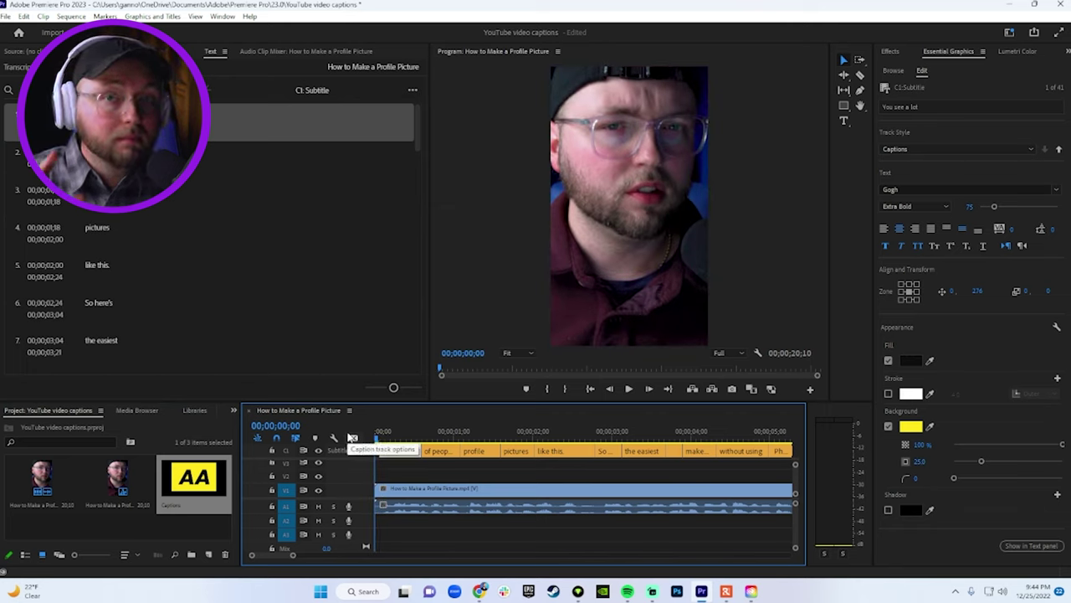
pyautogui.press('space')
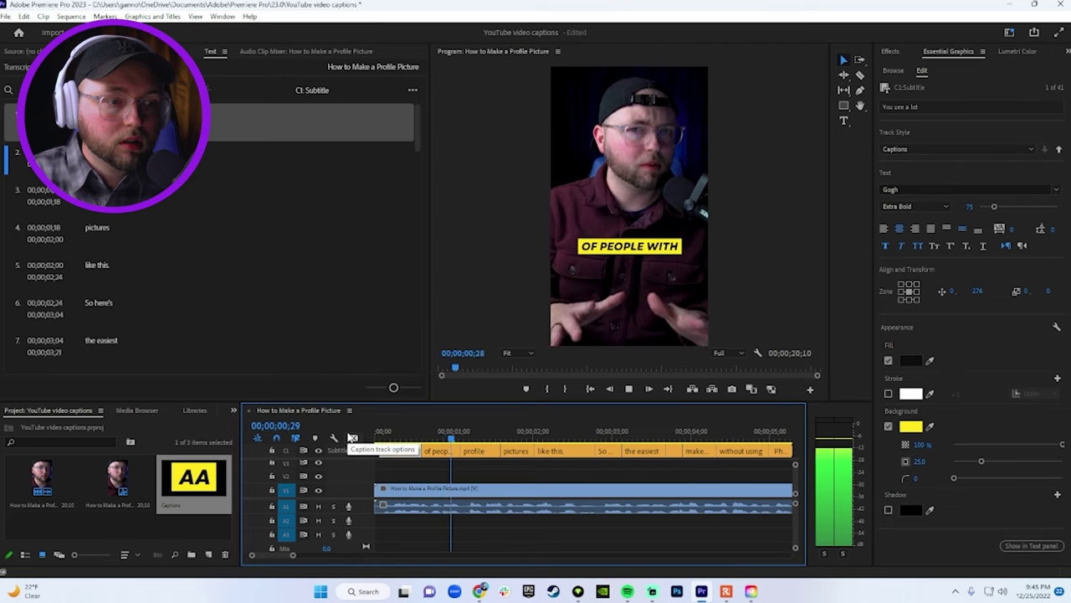